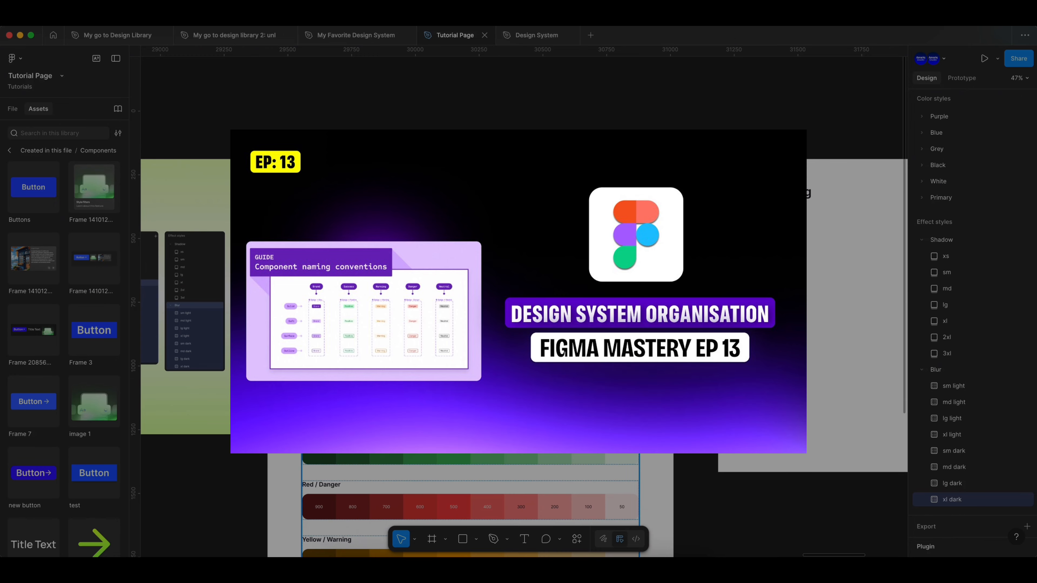
- Place instances of the image prompt card, Style Filters card and new button components on the empty canvas below the Typography frame
scroll(422, 272, down, 2)
scroll(421, 271, right, 3)
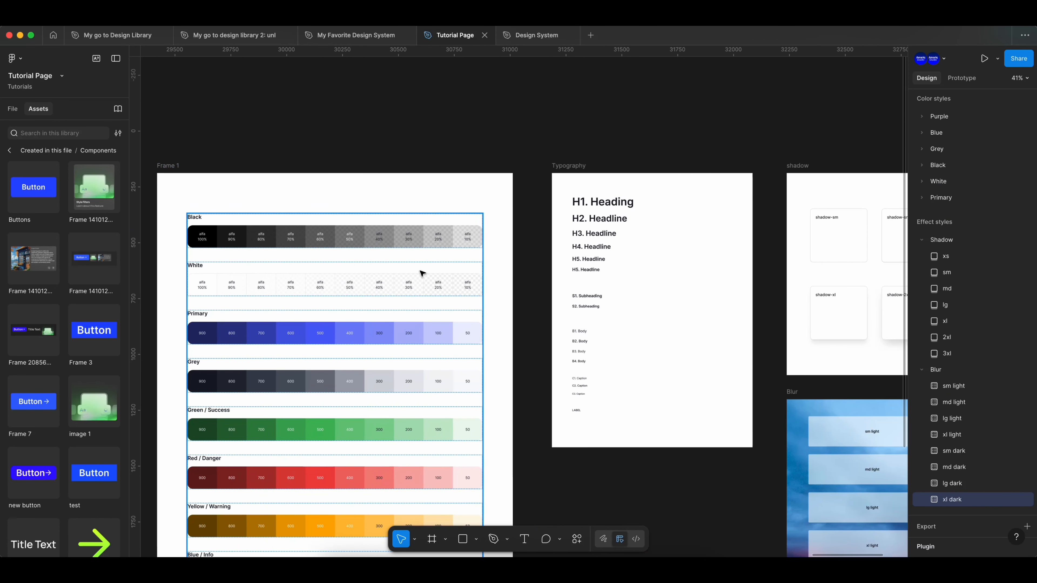
scroll(423, 273, down, 3)
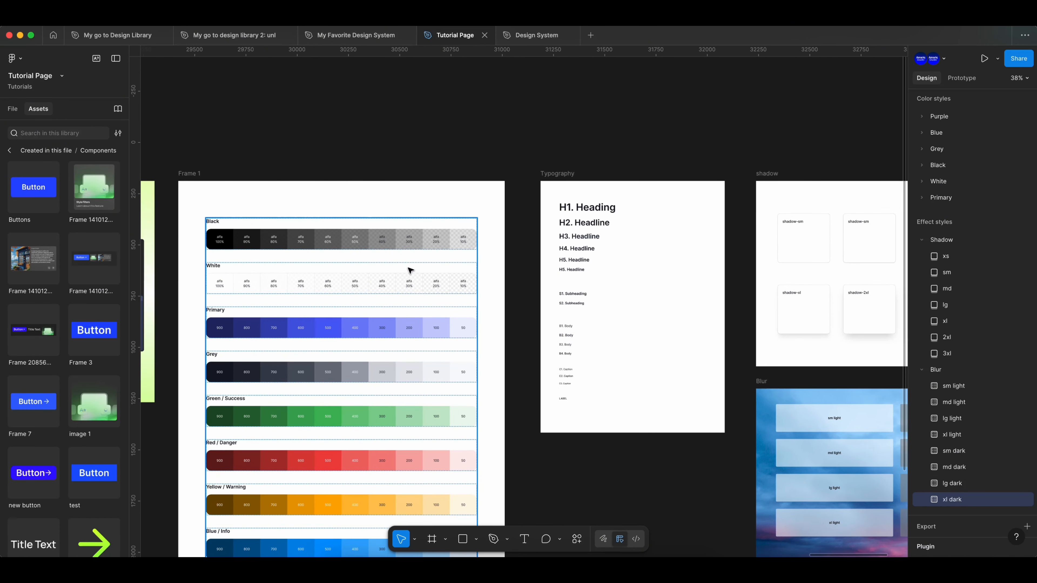
scroll(410, 270, right, 4)
scroll(408, 271, right, 4)
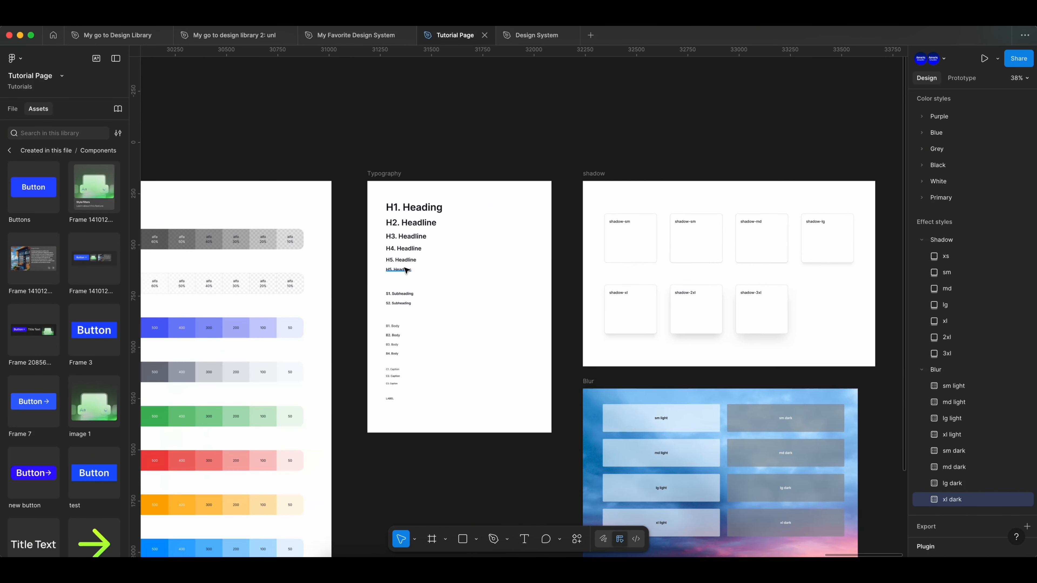
scroll(406, 269, down, 4)
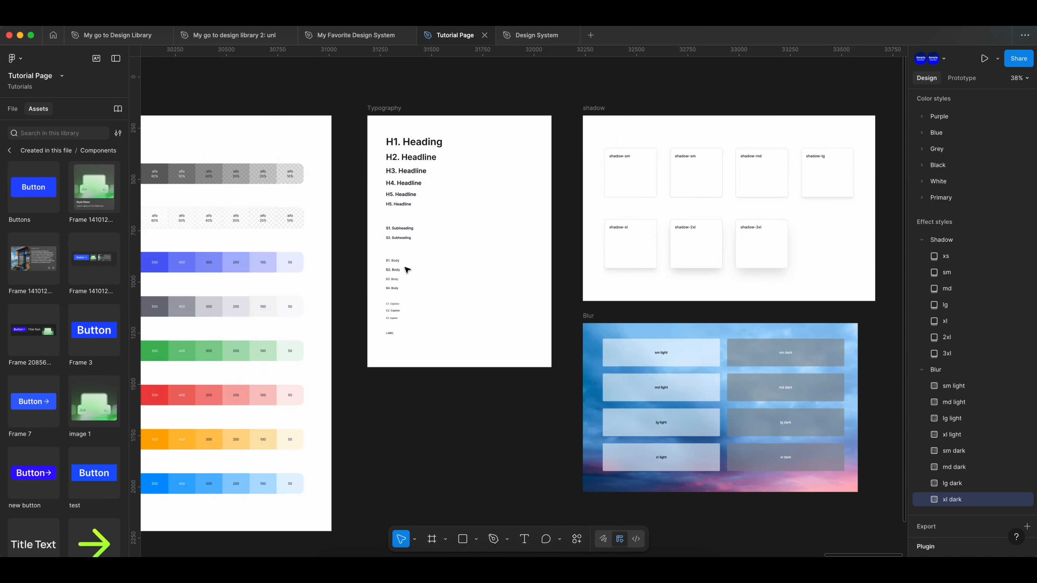
drag(34, 258, 454, 423)
drag(93, 186, 518, 505)
scroll(518, 505, down, 5)
scroll(91, 485, down, 3)
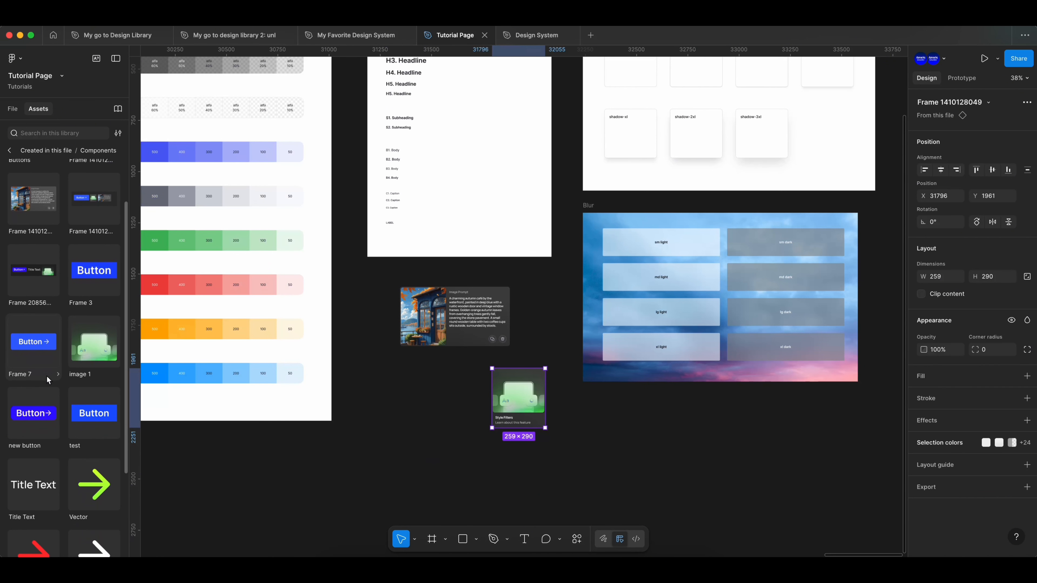
drag(34, 413, 420, 417)
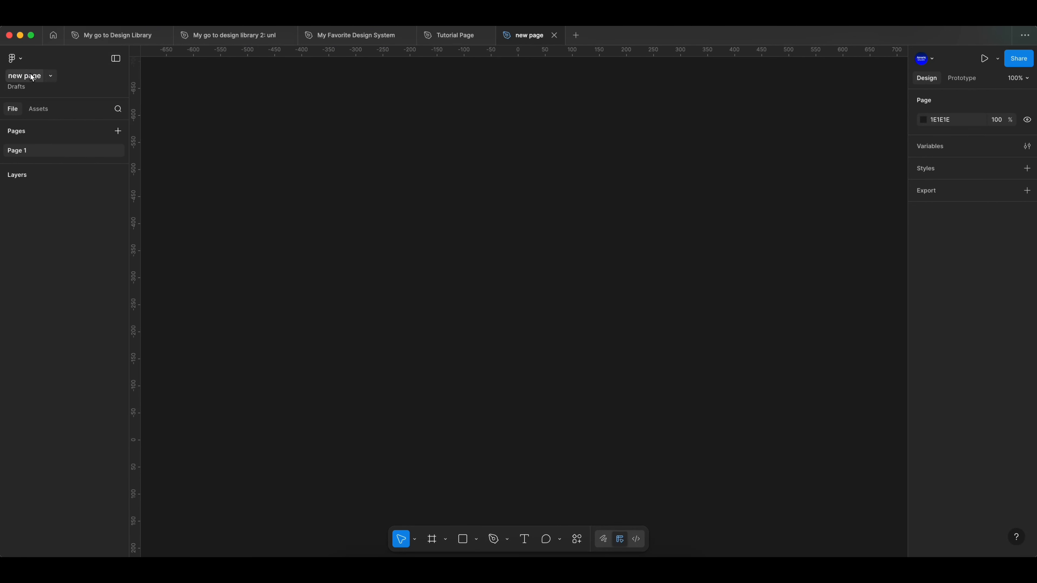
- Rename the new design file as Library-Foundations
double_click(29, 76)
text(Lib)
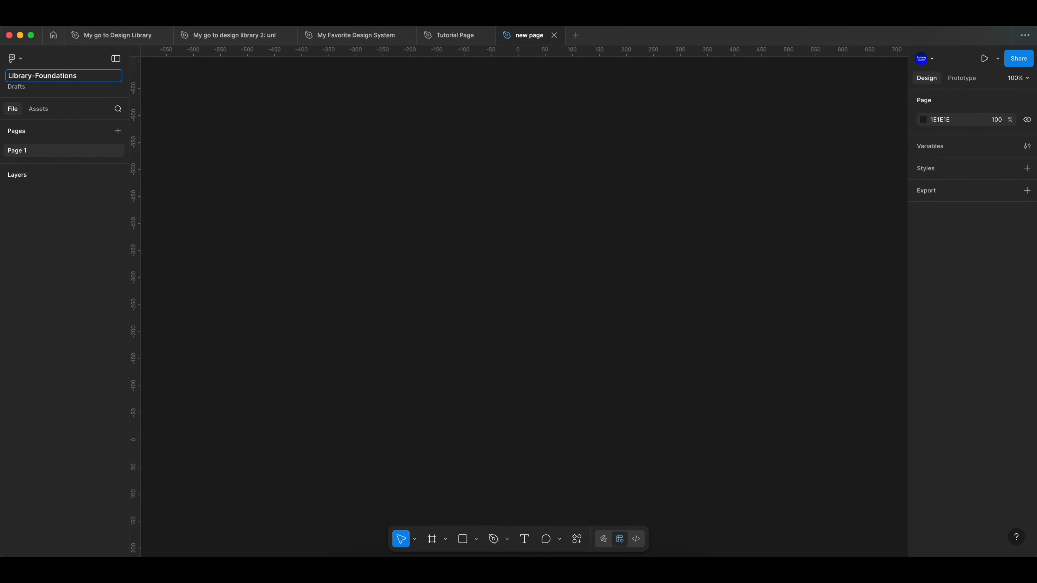
text(rary-Foundations)
key(Return)
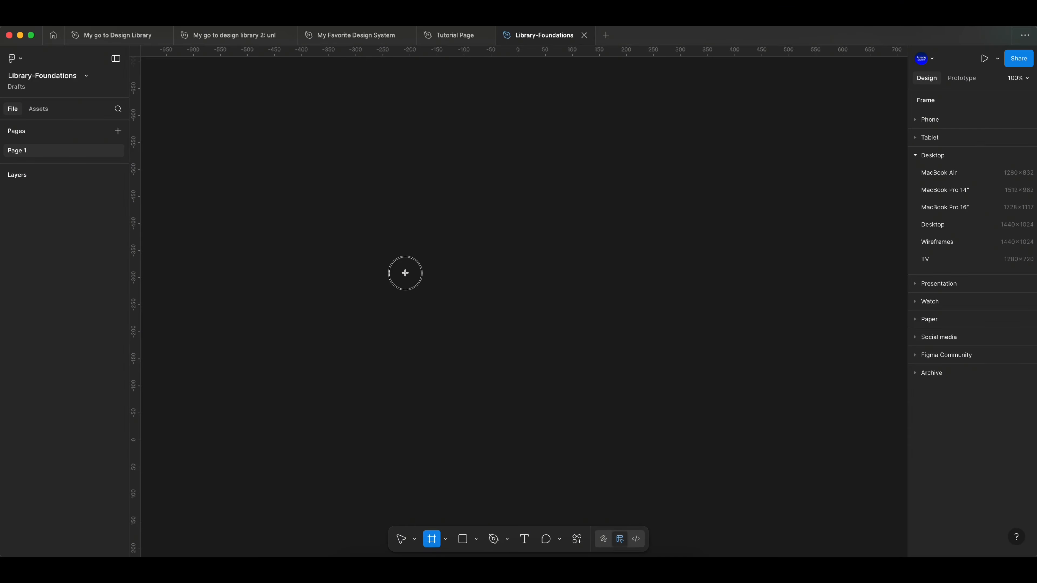
- Draw a frame about 119 × 122, fill it with light blue B1D4FF, and start a new color style from that fill
drag(409, 278, 473, 343)
click(923, 406)
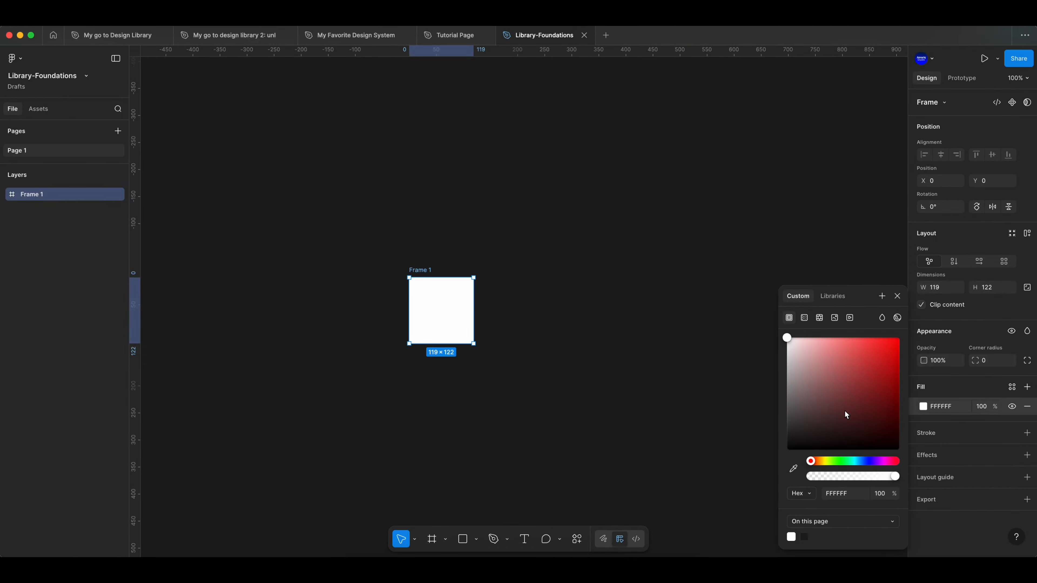
click(861, 461)
drag(851, 399, 824, 328)
click(898, 299)
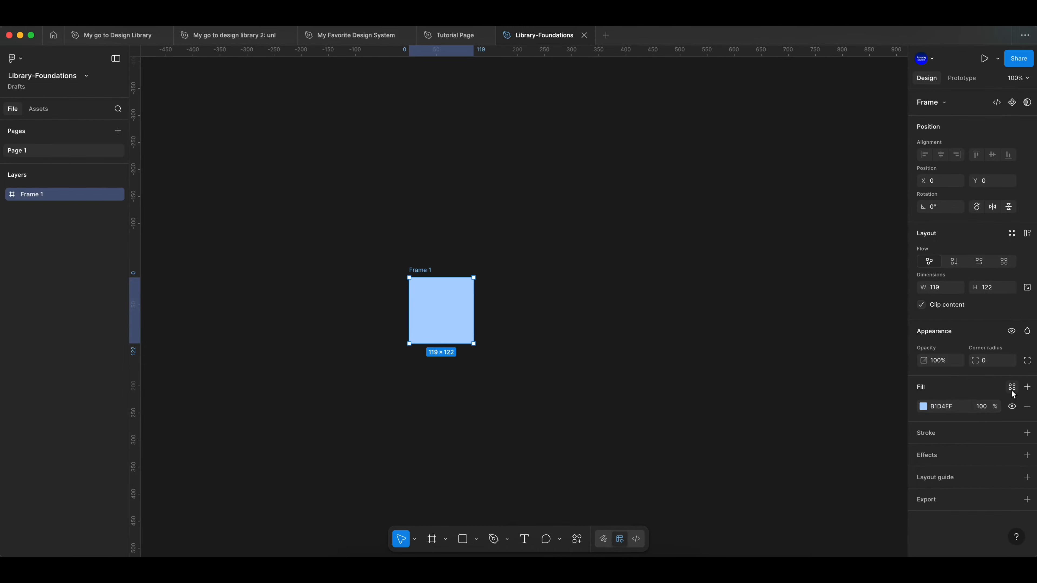
click(1012, 387)
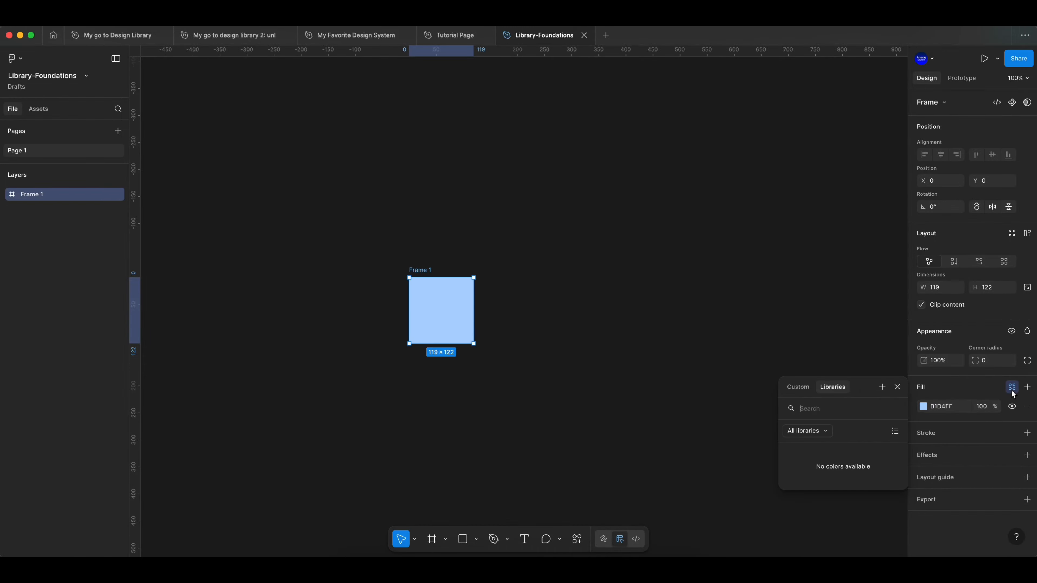
click(882, 388)
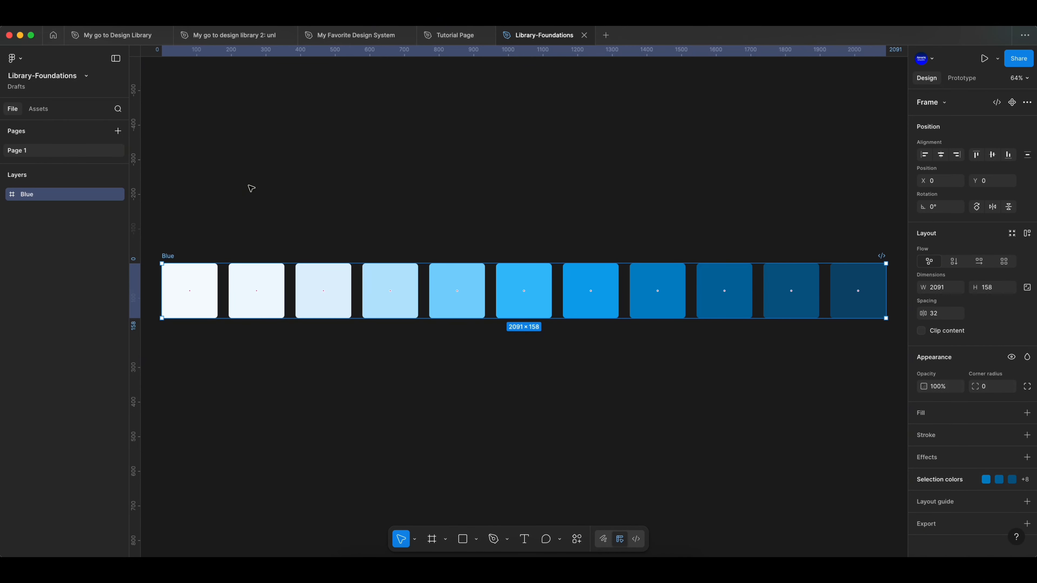
- Expand the Blue frame's layers and inspect the Blue/900 and Blue/800 swatches
click(5, 195)
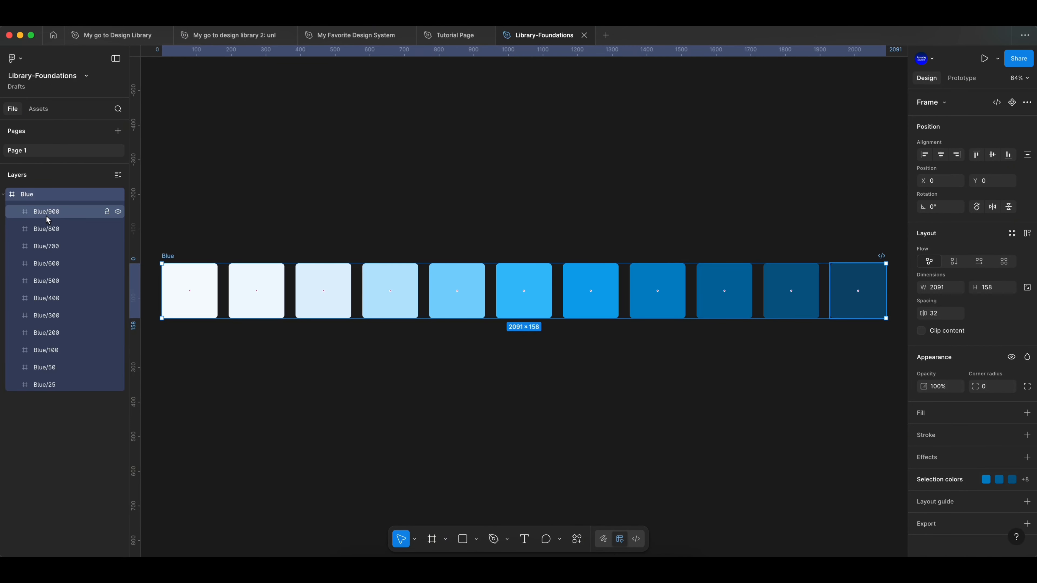
click(48, 216)
click(69, 233)
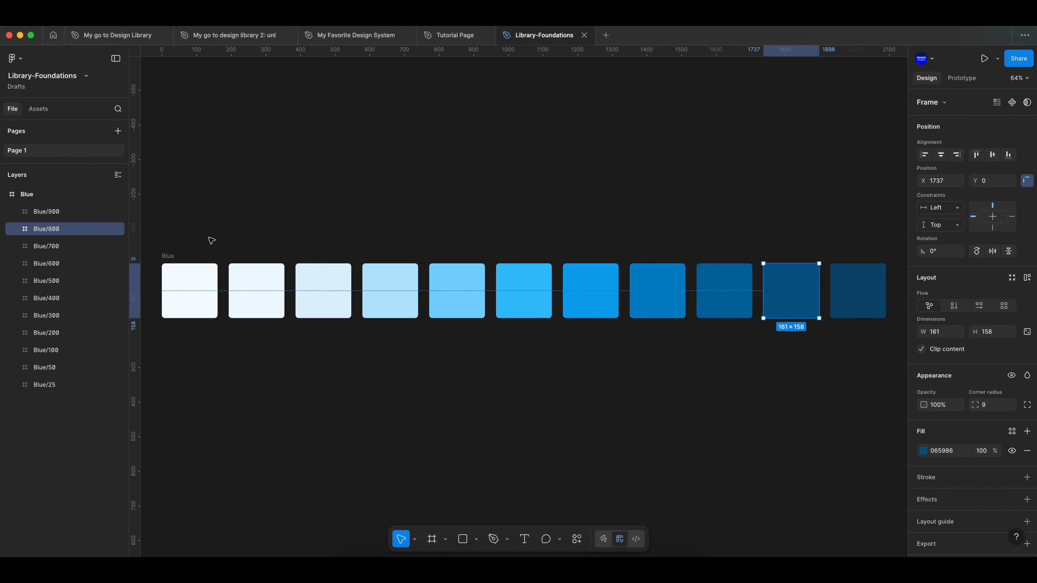
click(204, 304)
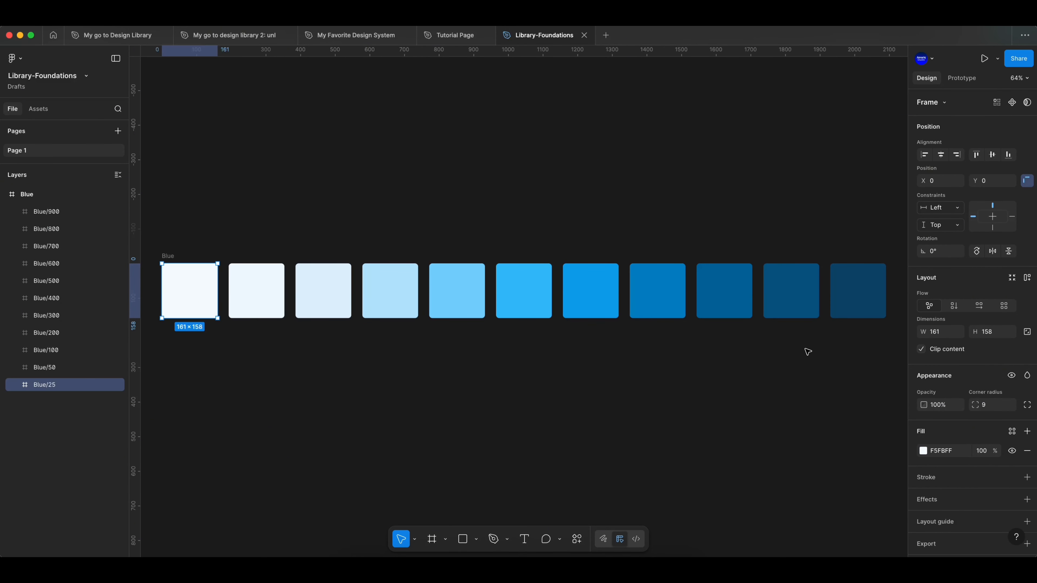
click(1011, 432)
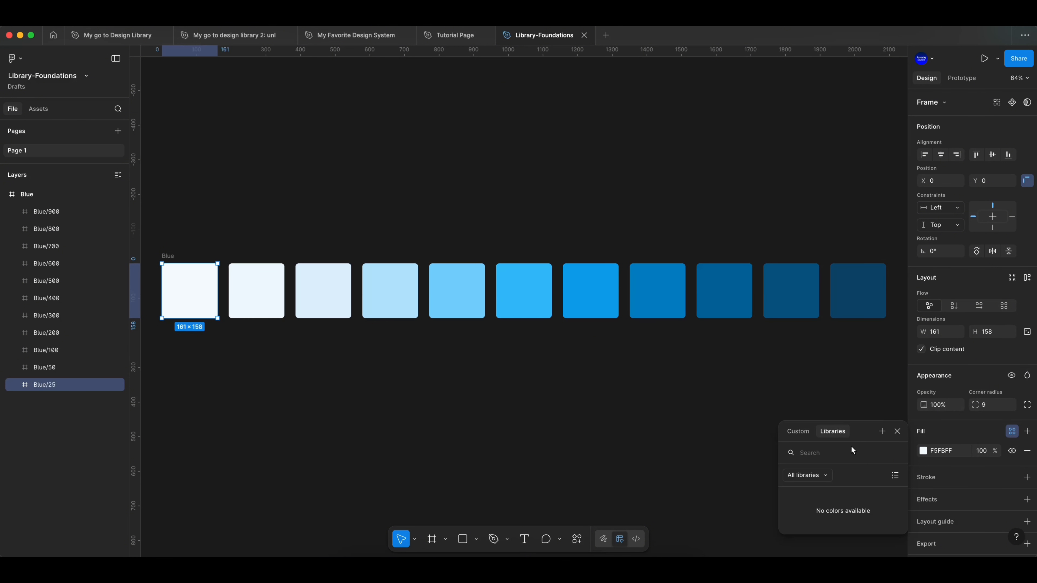
click(882, 432)
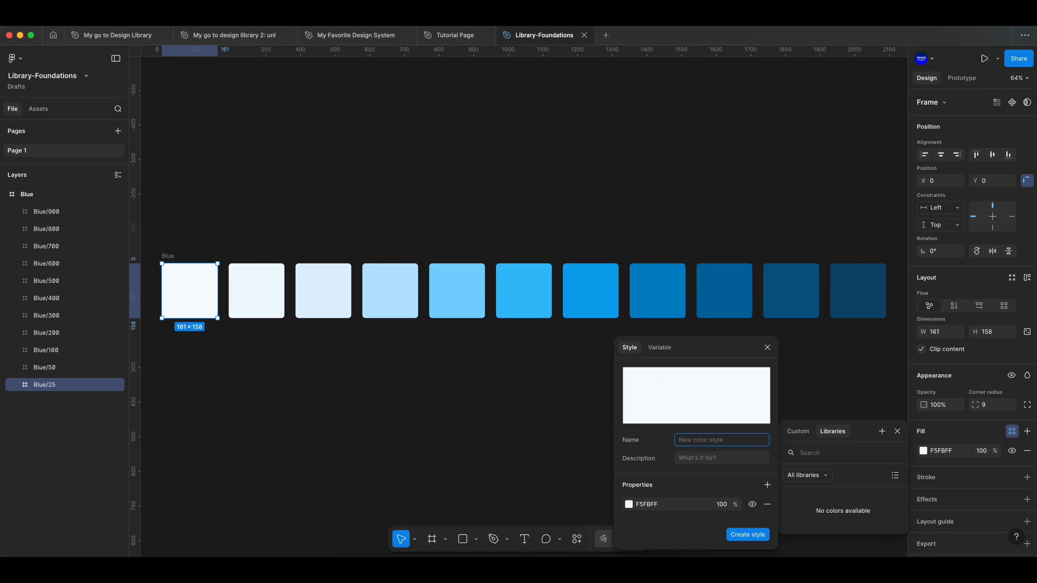
text(dafas)
click(768, 348)
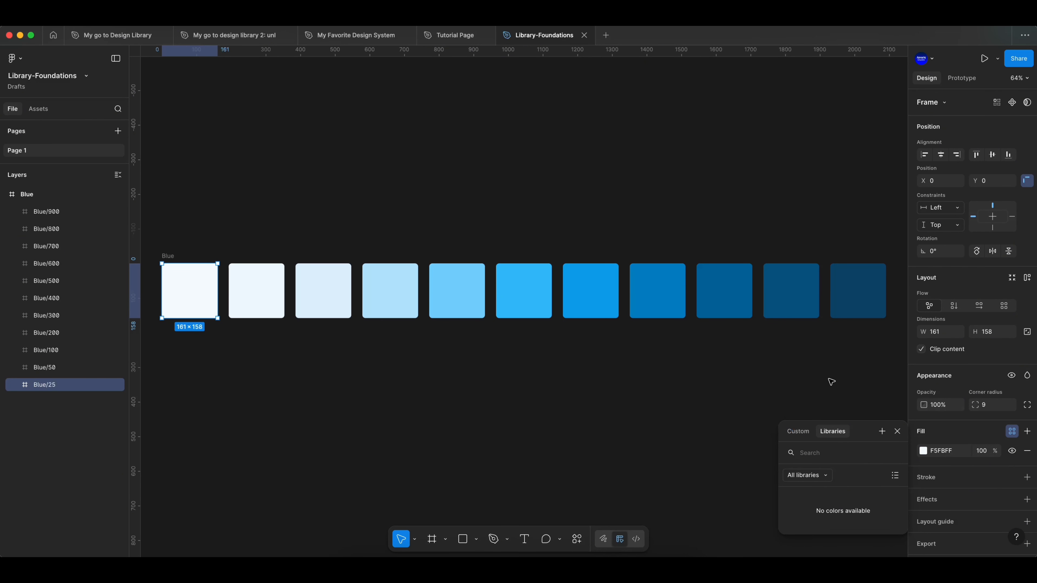
click(897, 433)
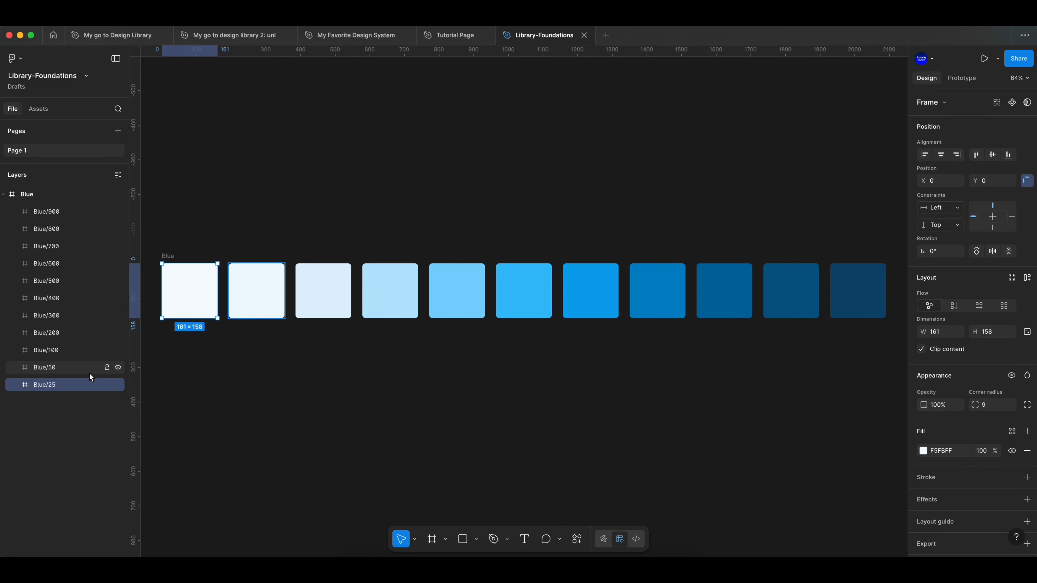
- Generate color styles from all the Blue swatches with the Styler plugin and expand the resulting Blue style group
click(576, 543)
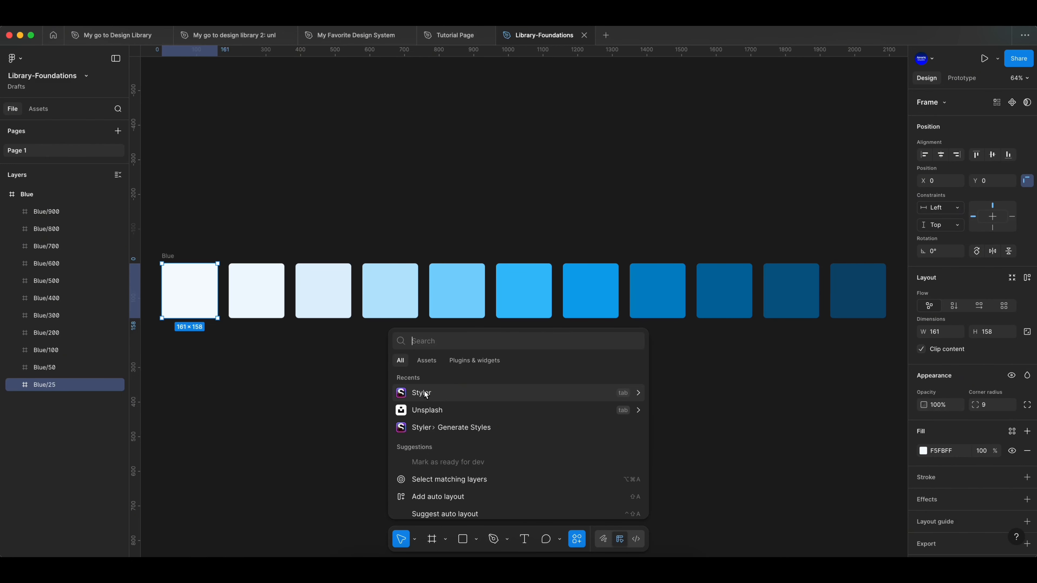
click(664, 377)
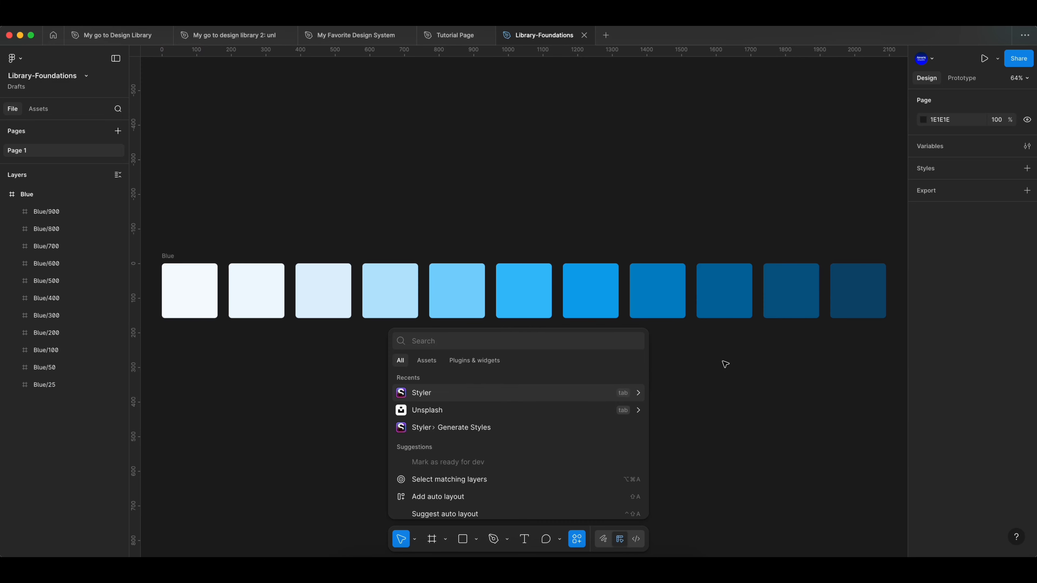
drag(865, 342, 163, 258)
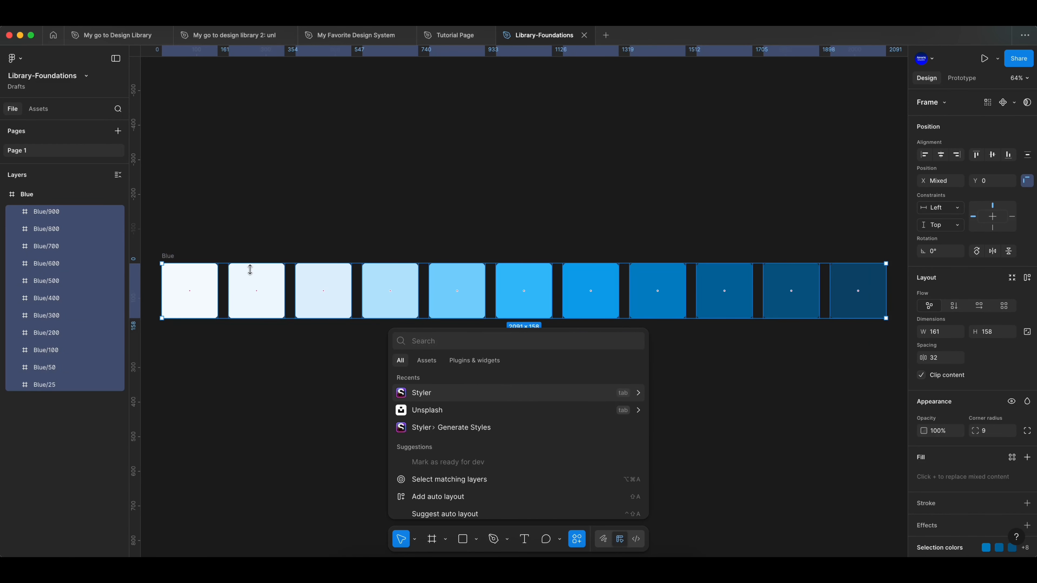
click(494, 362)
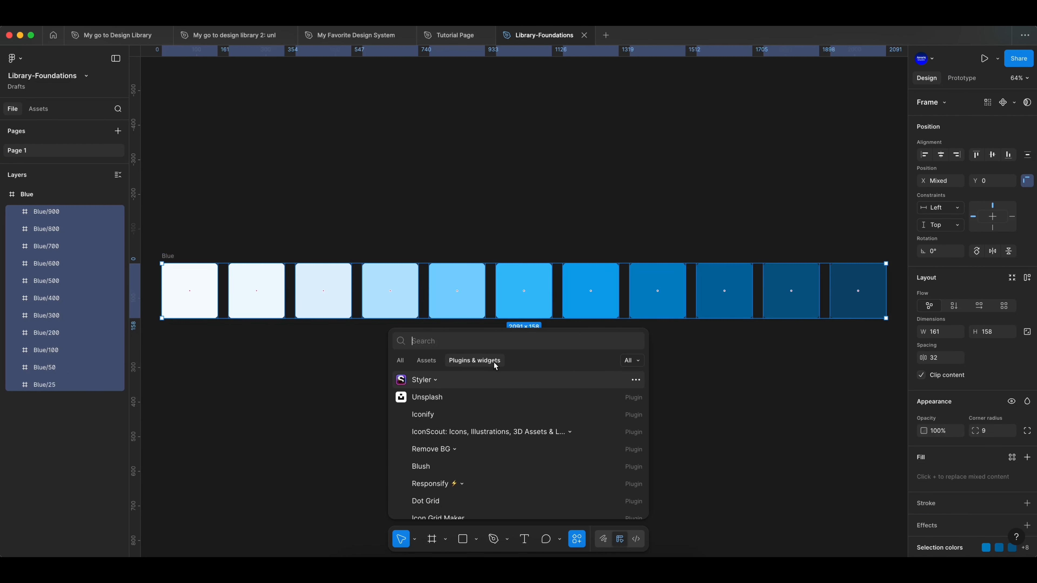
click(435, 382)
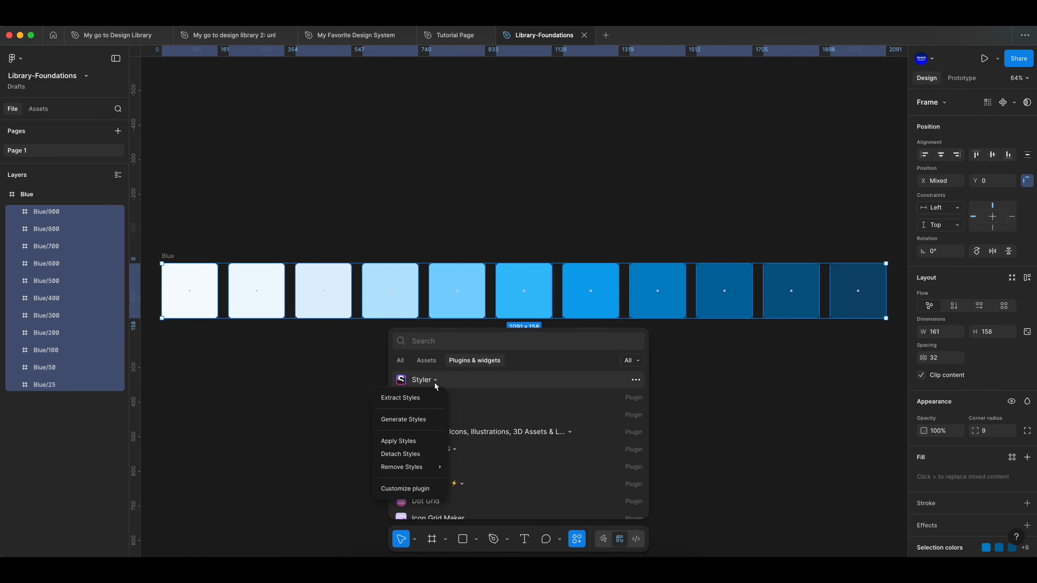
click(411, 422)
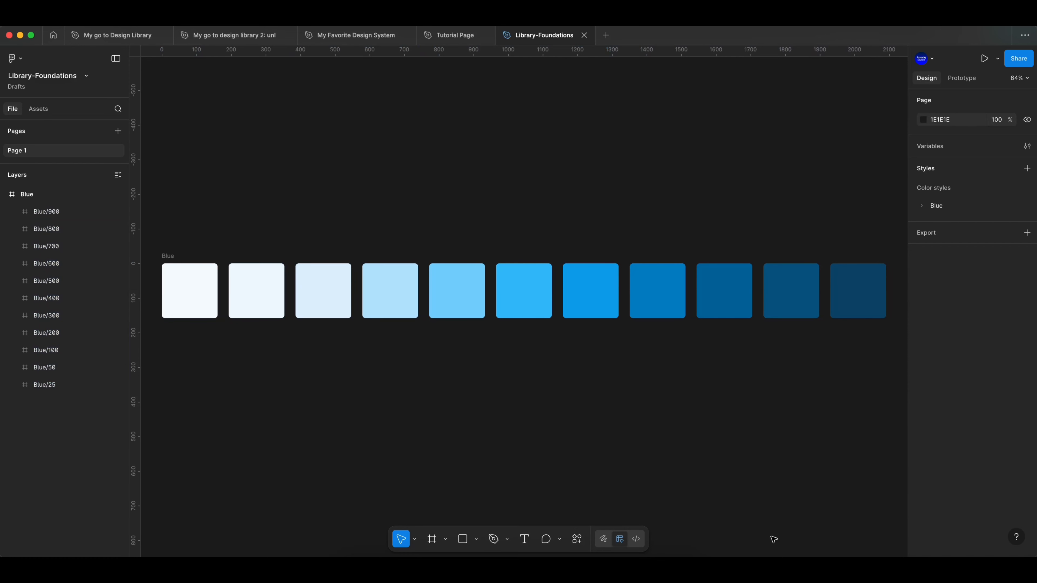
click(923, 208)
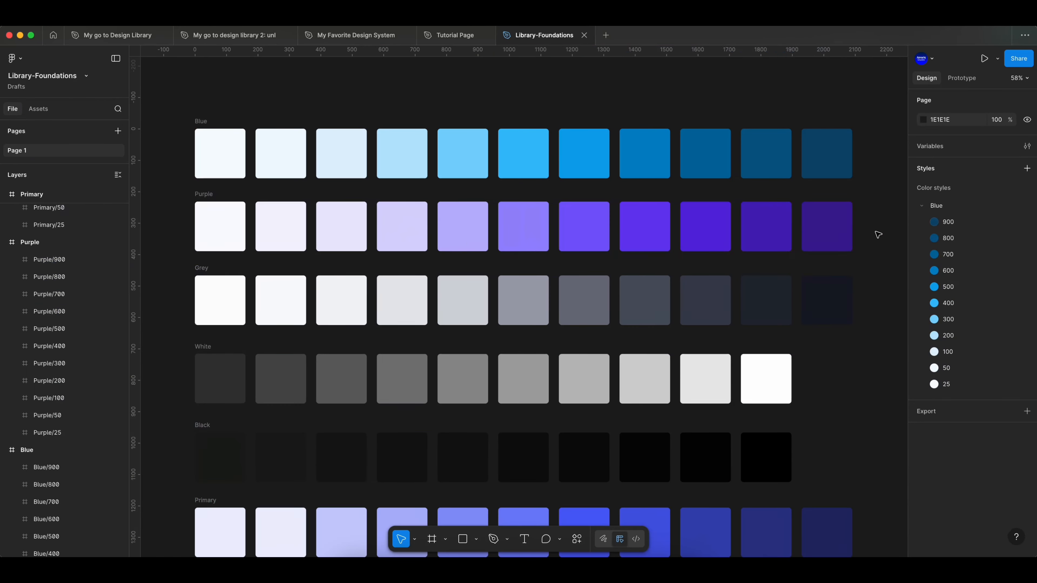
- Generate color styles from all the swatches in the Purple row with Styler's Generate Styles
drag(875, 232, 169, 228)
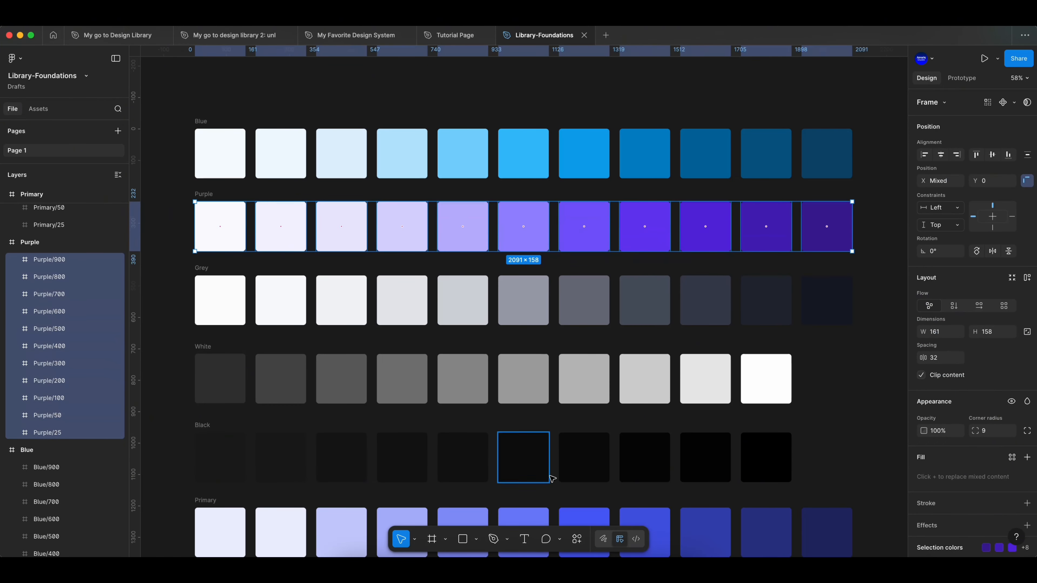
click(577, 539)
click(477, 364)
click(434, 381)
click(427, 420)
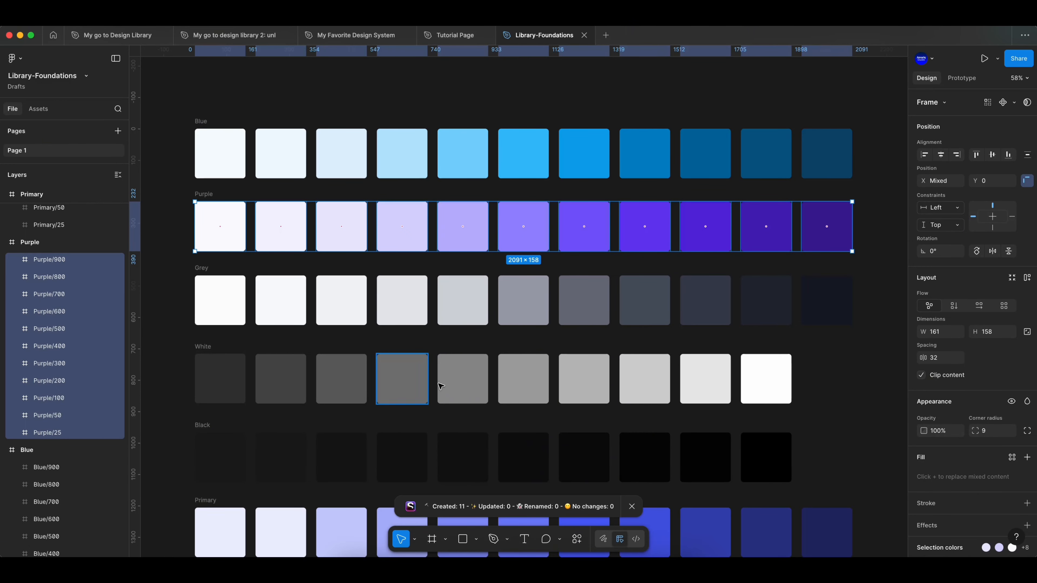
- Generate color styles from all the swatches in the Grey row with Styler's Generate Styles
drag(859, 315, 184, 309)
click(577, 540)
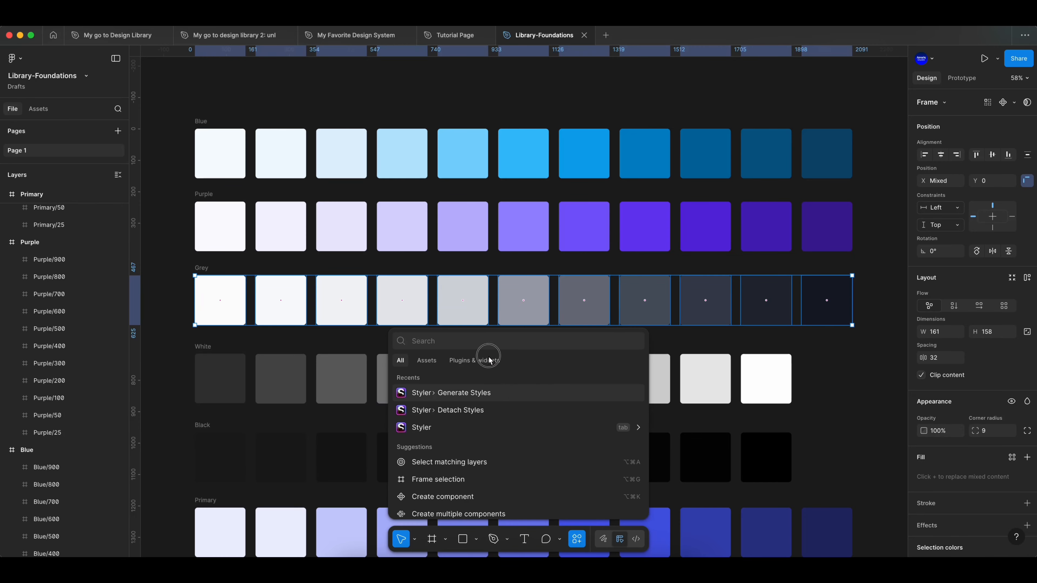
click(488, 360)
click(434, 381)
click(425, 420)
- Generate color styles from all the swatches in the White row with Styler's Generate Styles
drag(851, 383, 207, 375)
click(577, 539)
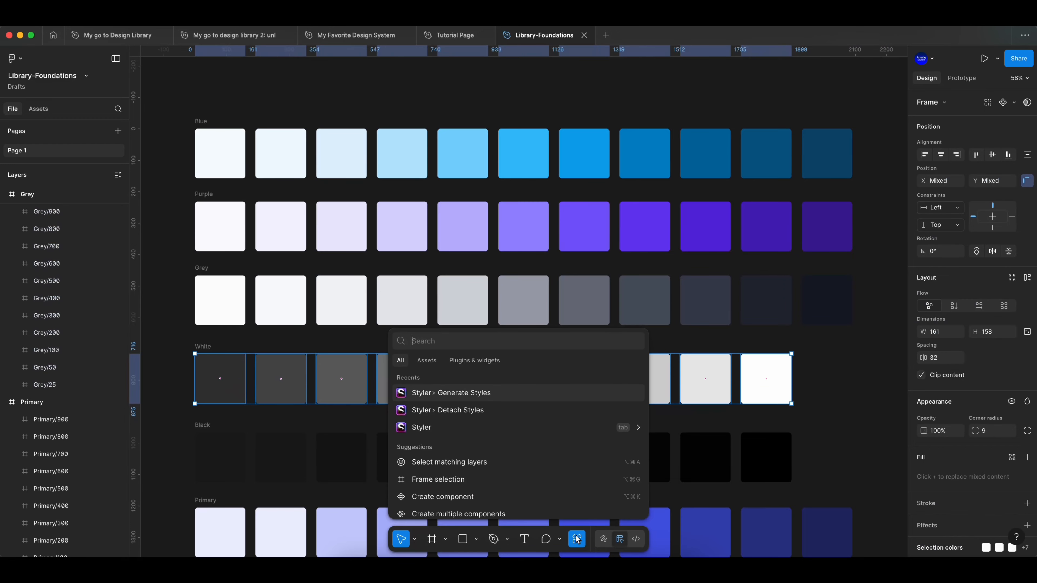
click(475, 360)
click(434, 381)
click(424, 420)
- Generate color styles from all the swatches in the Black row with Styler's Generate Styles
scroll(644, 351, down, 3)
drag(812, 353, 209, 345)
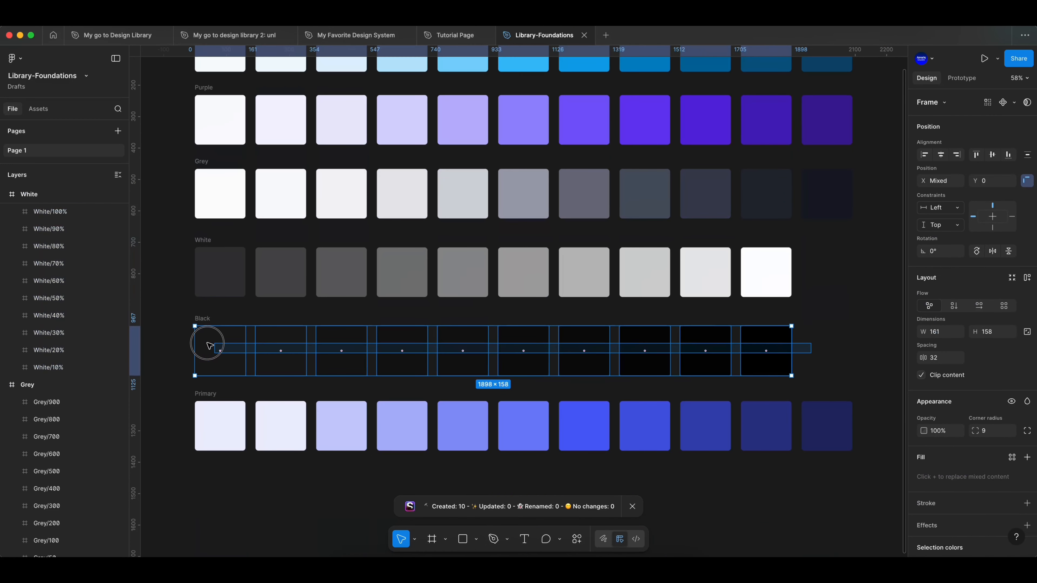
click(577, 539)
click(433, 394)
- Generate color styles from all the swatches in the Primary row with Styler's Generate Styles
drag(873, 420, 179, 419)
click(580, 541)
click(455, 395)
- Collapse the Blue, Purple, Grey, White, Black and Primary groups in the color styles list
scroll(701, 256, down, 3)
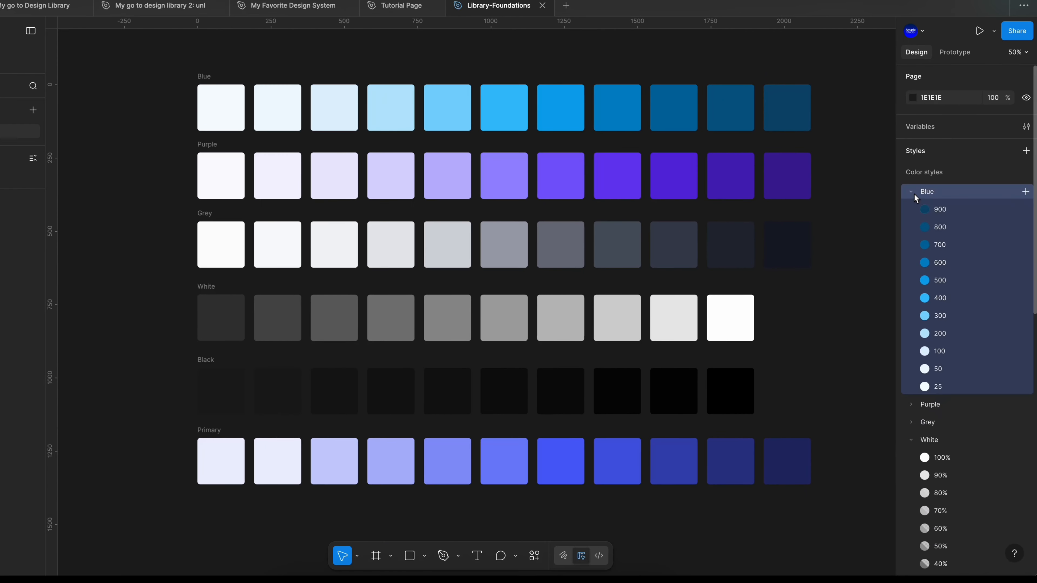
click(922, 207)
click(922, 224)
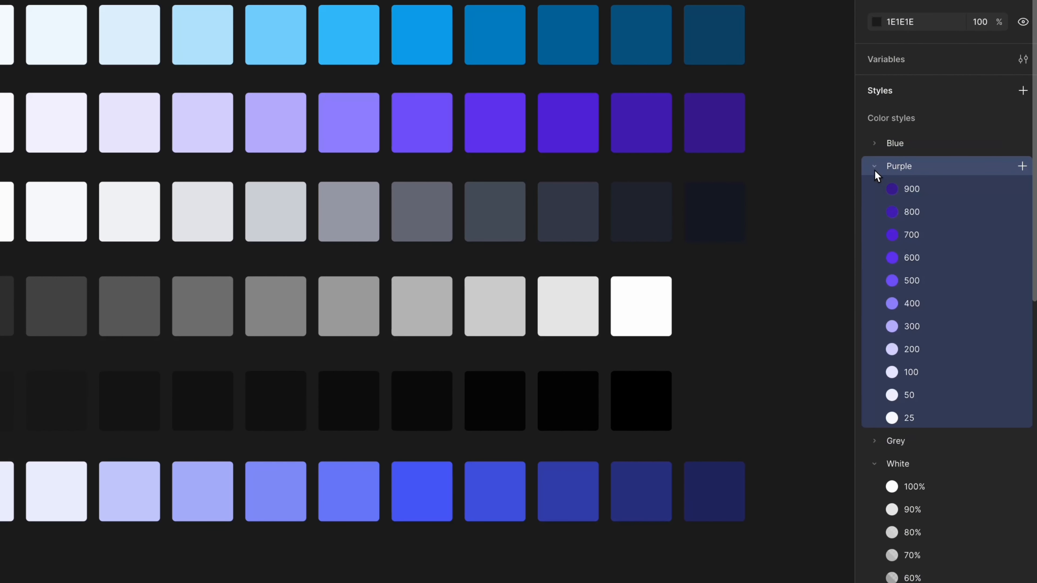
click(875, 171)
click(875, 191)
click(875, 191)
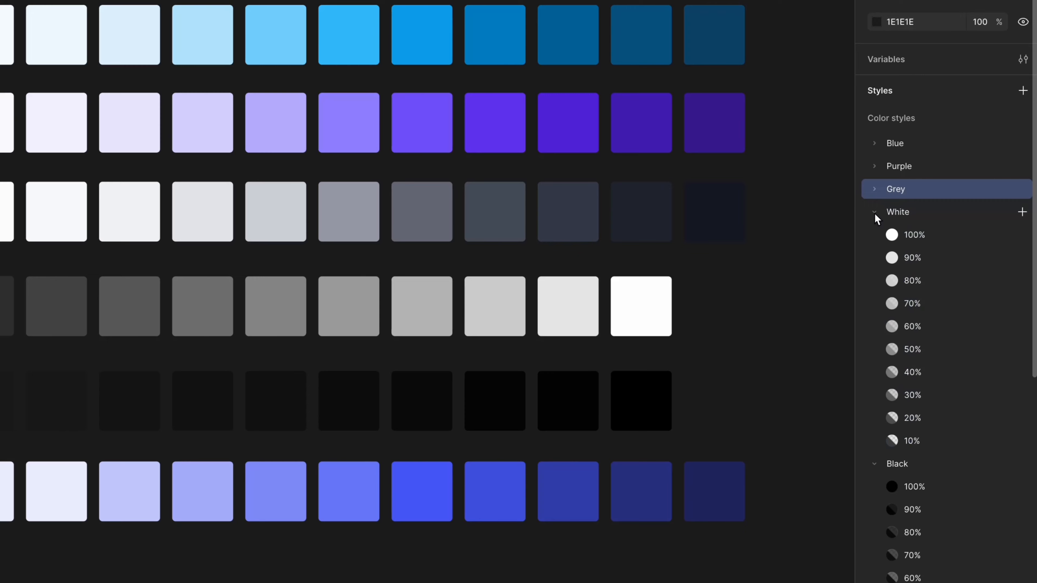
click(873, 213)
click(873, 236)
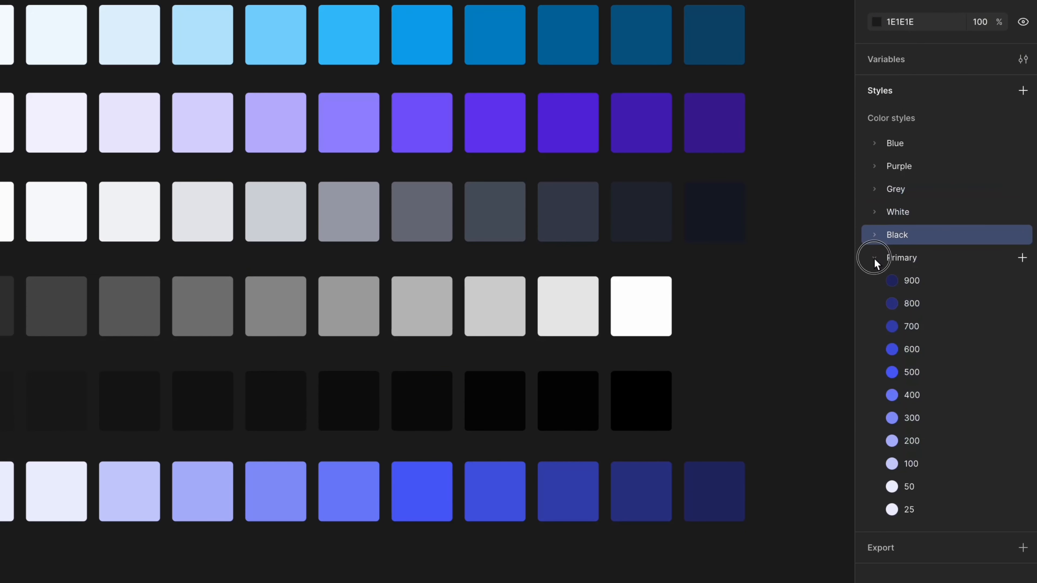
click(874, 259)
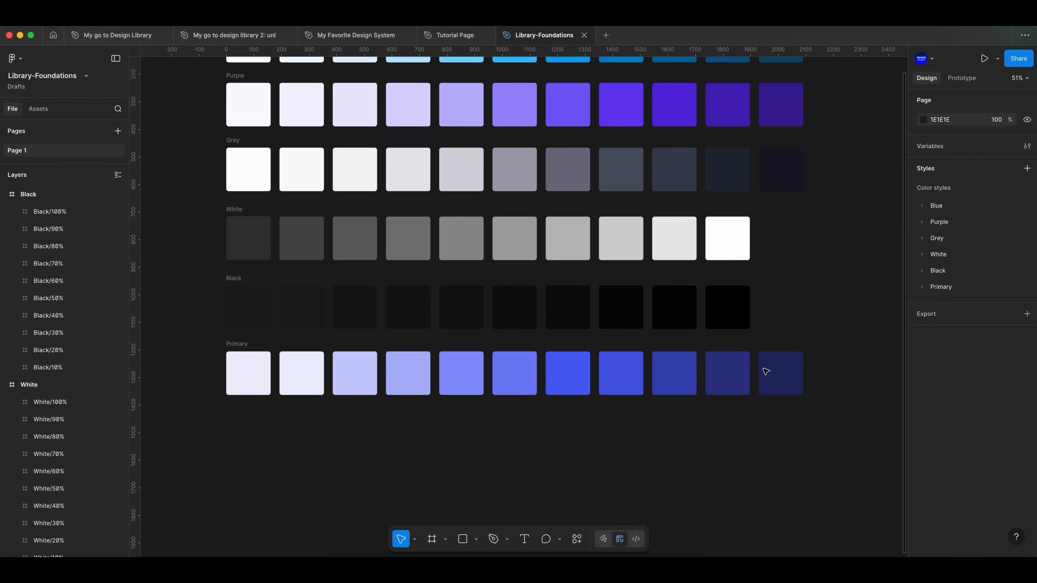
- Add the text "Heading" below the Primary row and give it Inter Medium at size 116
scroll(756, 372, down, 6)
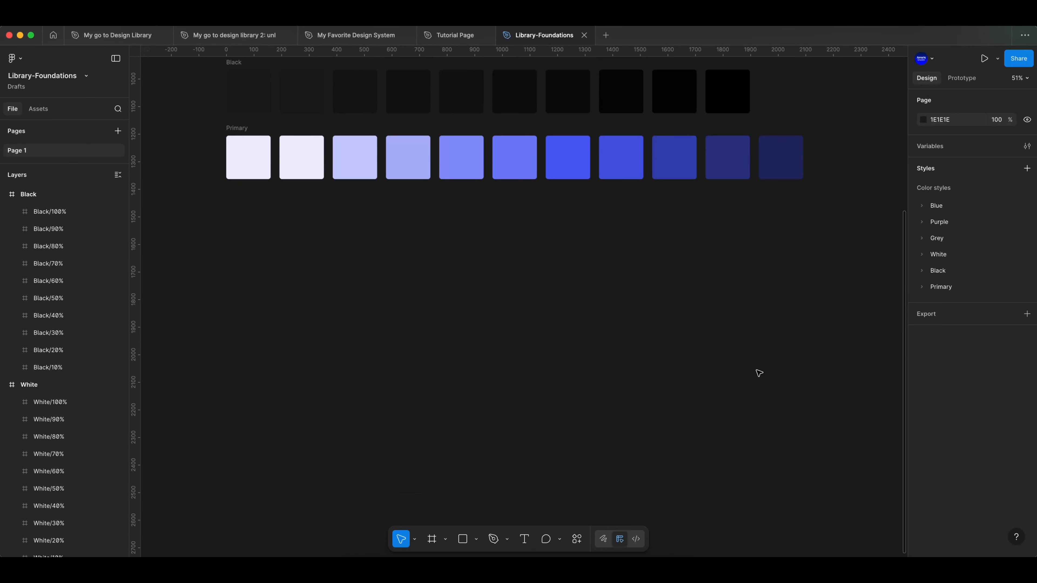
click(524, 539)
click(347, 281)
text(Heading)
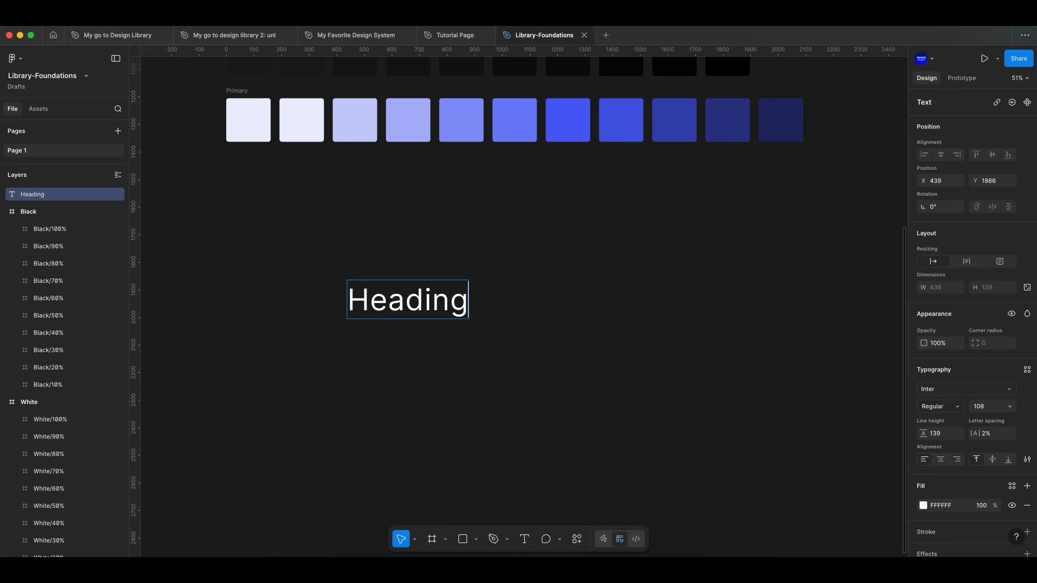
key(Escape)
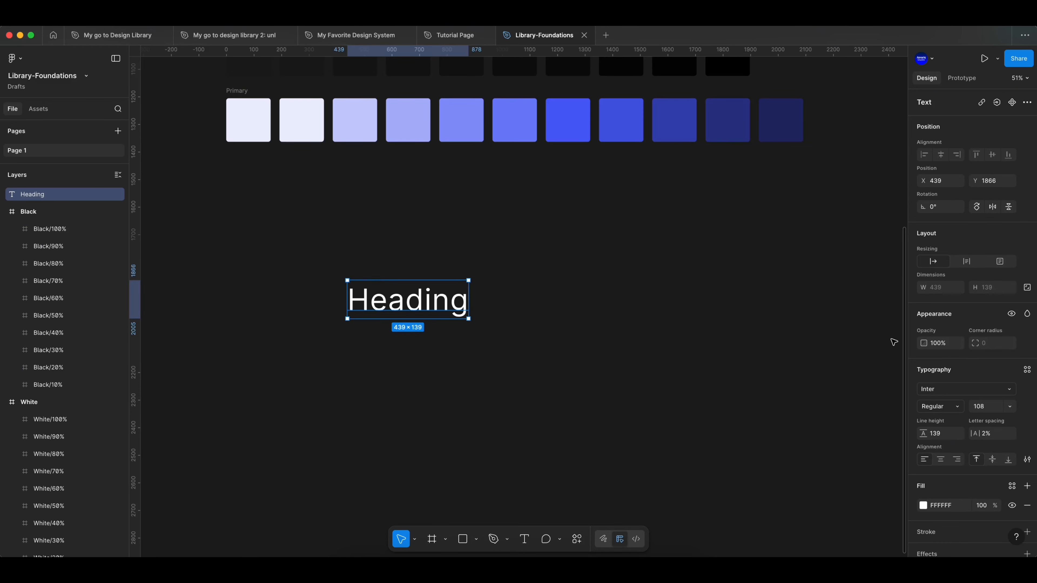
click(954, 410)
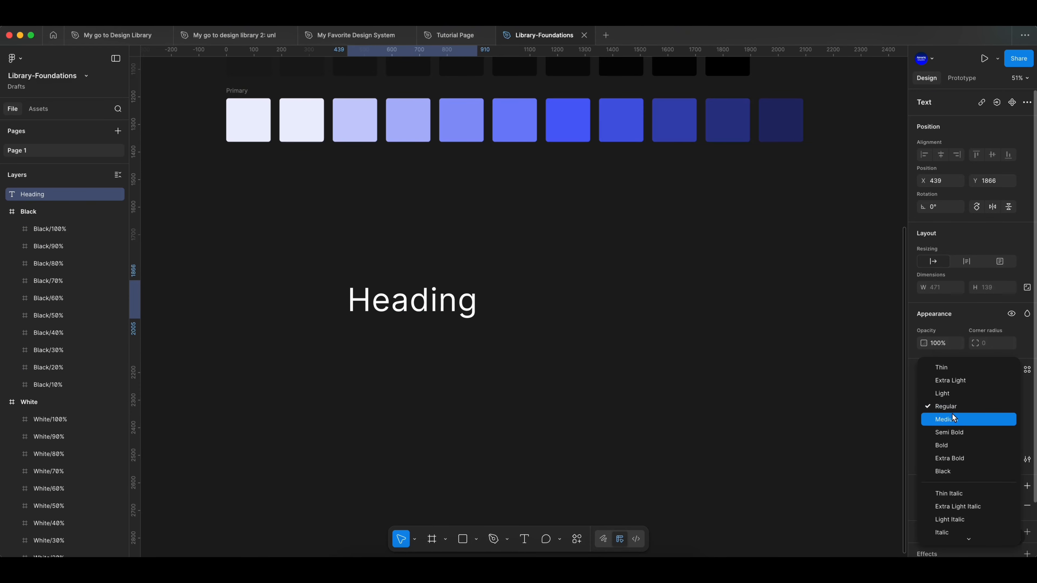
click(954, 419)
- Create a text style named H1 from the Heading text
click(1027, 369)
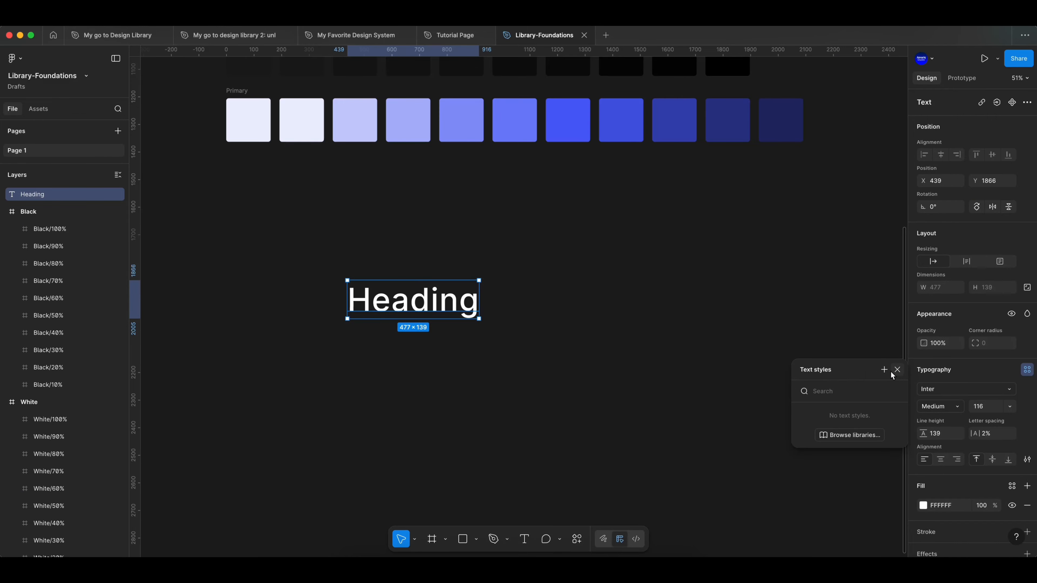
click(884, 369)
text(H1)
click(772, 506)
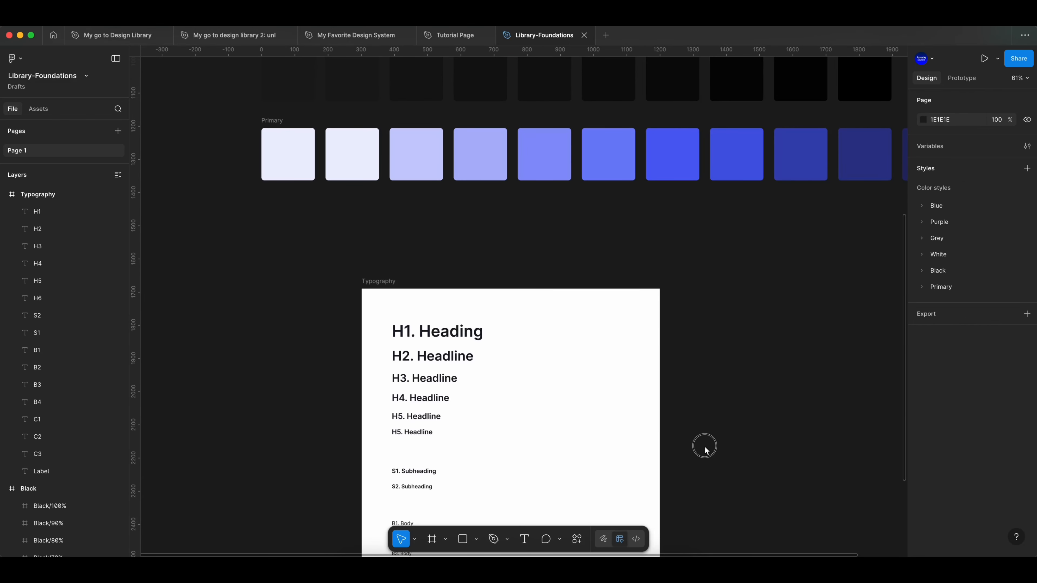
- Look through the heading, subheading, body, caption and label samples in the Typography frame
scroll(534, 403, up, 5)
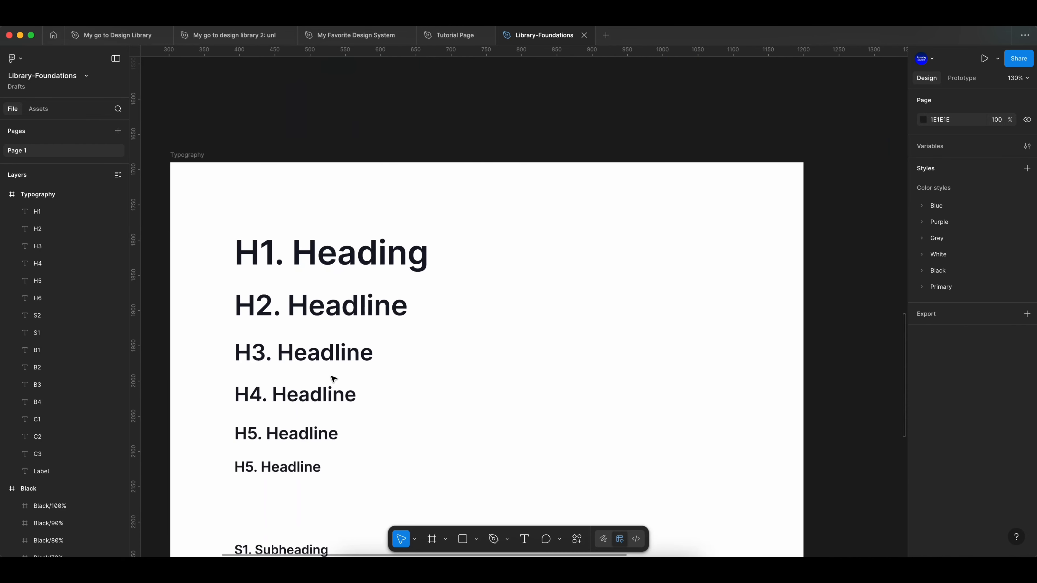
scroll(345, 374, left, 3)
scroll(367, 362, down, 2)
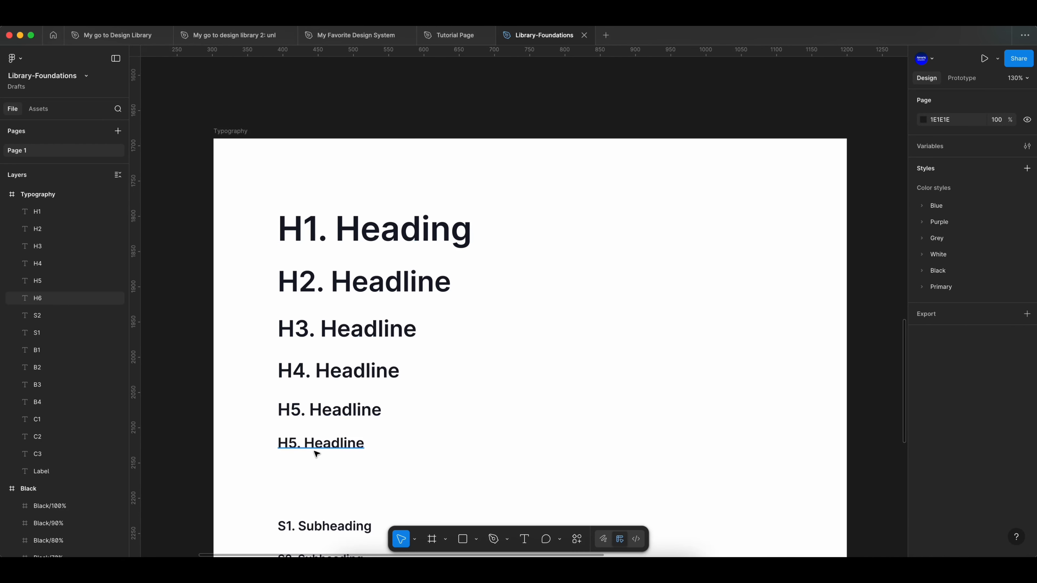
scroll(318, 454, down, 5)
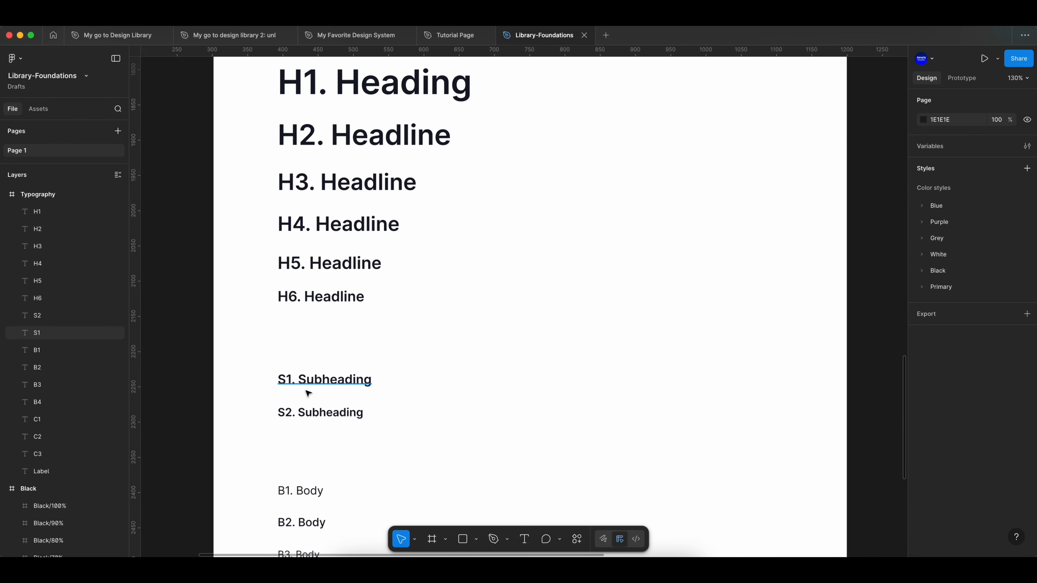
scroll(308, 394, down, 6)
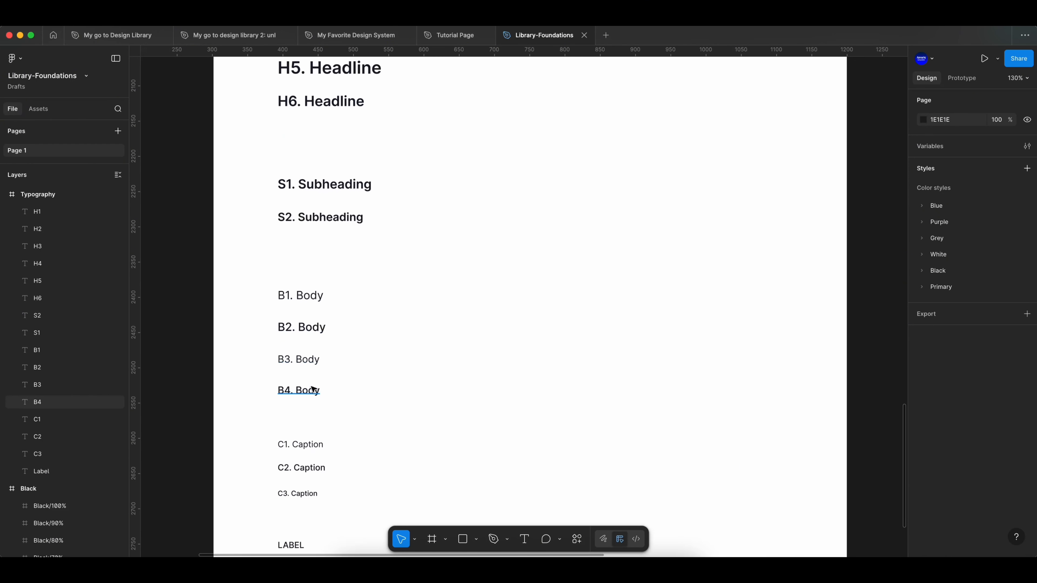
scroll(312, 390, down, 4)
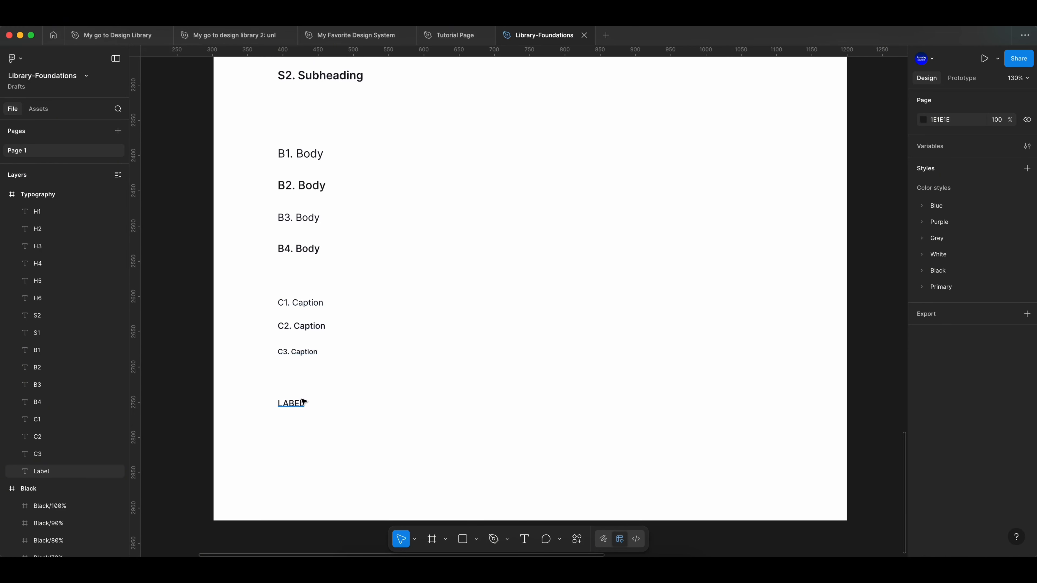
scroll(306, 398, up, 3)
scroll(310, 332, down, 3)
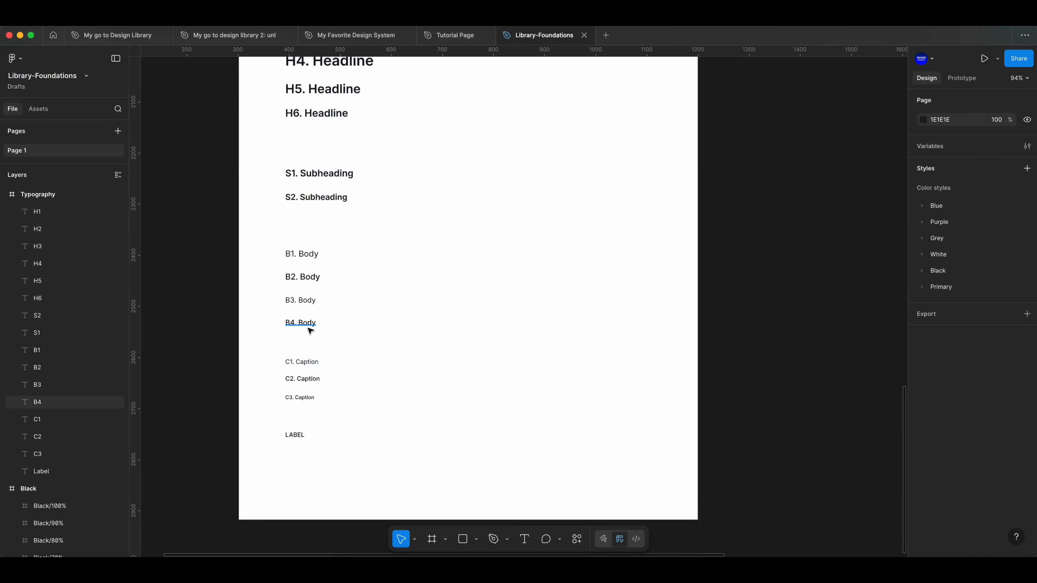
- Generate text styles from all the text layers in the Typography frame with Styler's Generate Styles
click(258, 164)
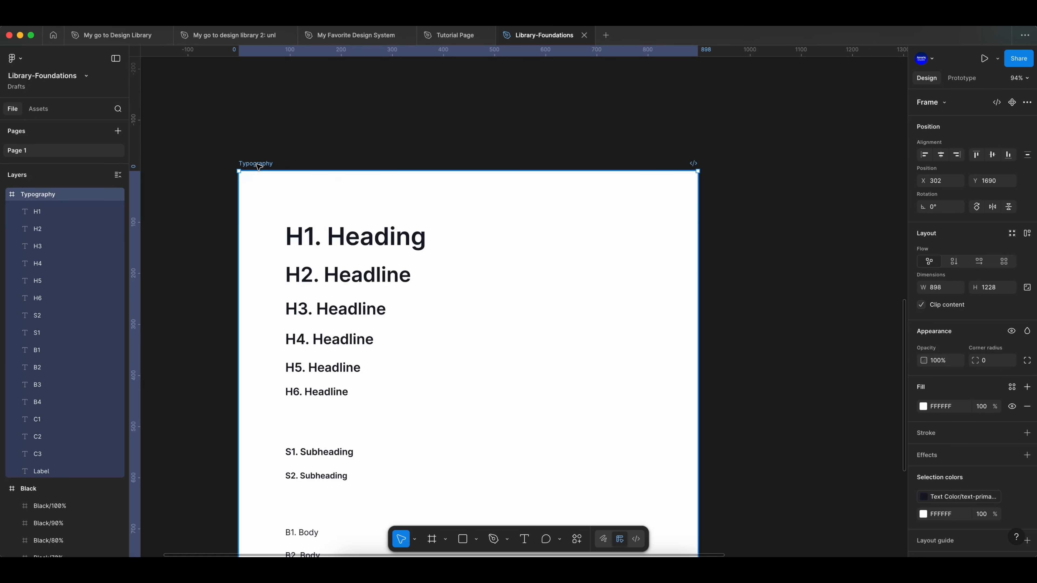
key(Return)
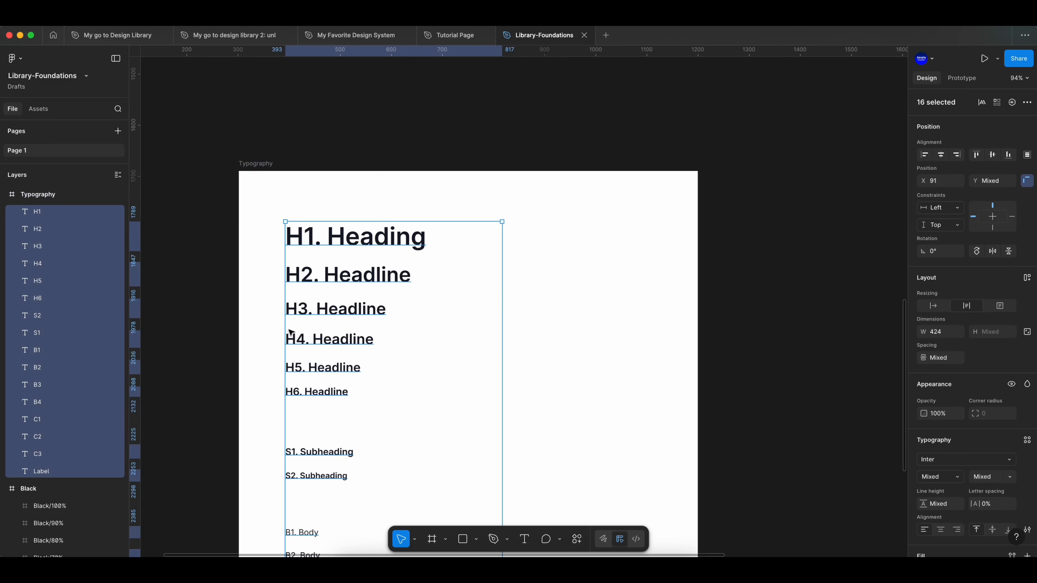
scroll(287, 336, down, 1)
click(577, 540)
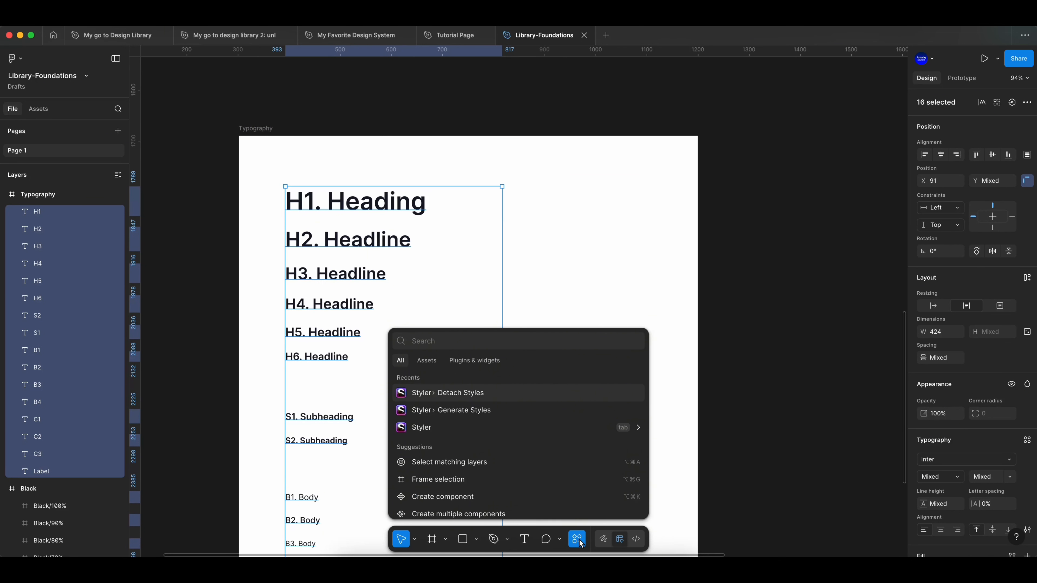
click(465, 412)
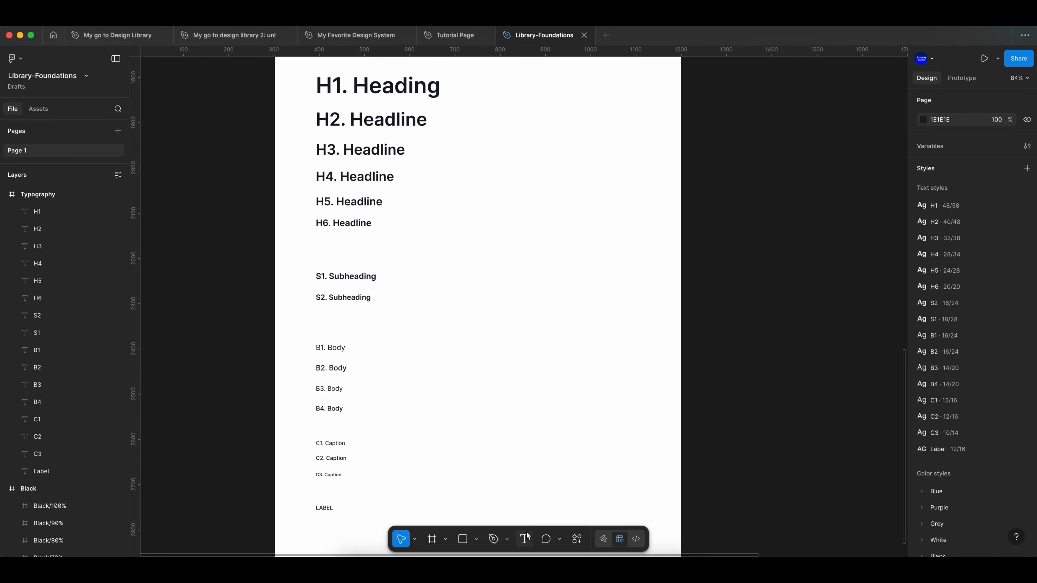
- Add the text "Button" in the empty area of the Typography frame beside the subheadings
click(525, 539)
click(559, 311)
text(But)
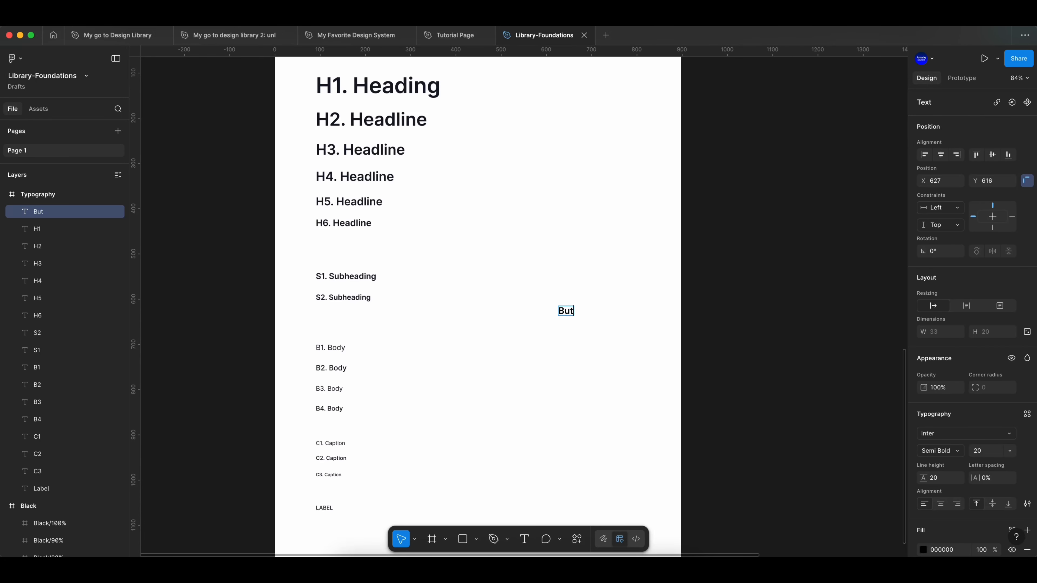
text(ton)
key(Escape)
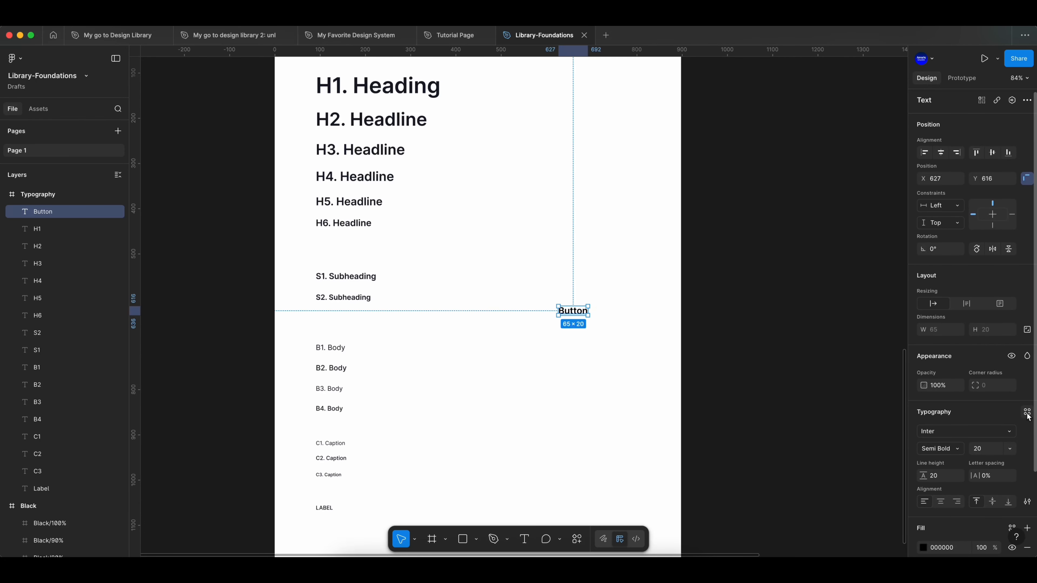
- Apply the H1 text style to the Button text and switch it to a smaller heading style
click(1028, 413)
click(814, 401)
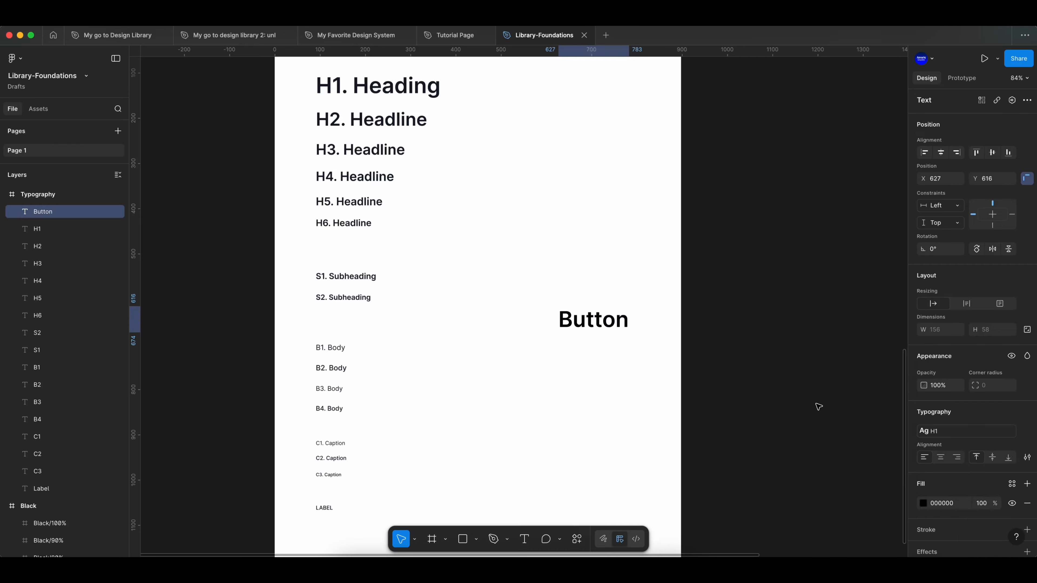
click(996, 433)
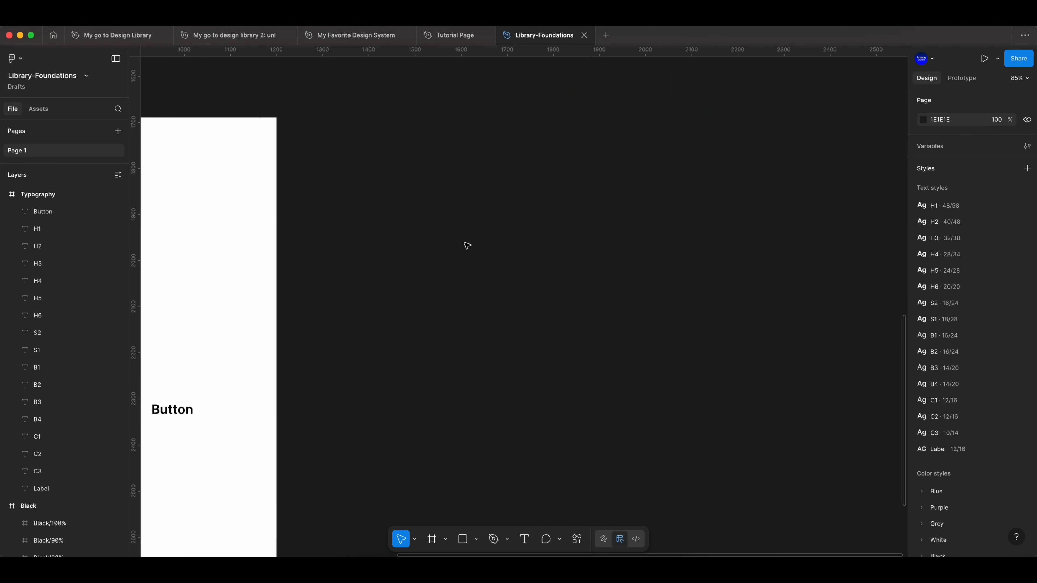
- Draw a frame about 904 × 754 beside the Typography frame and a small frame about 98 × 35 inside it
key(f)
drag(313, 118, 731, 465)
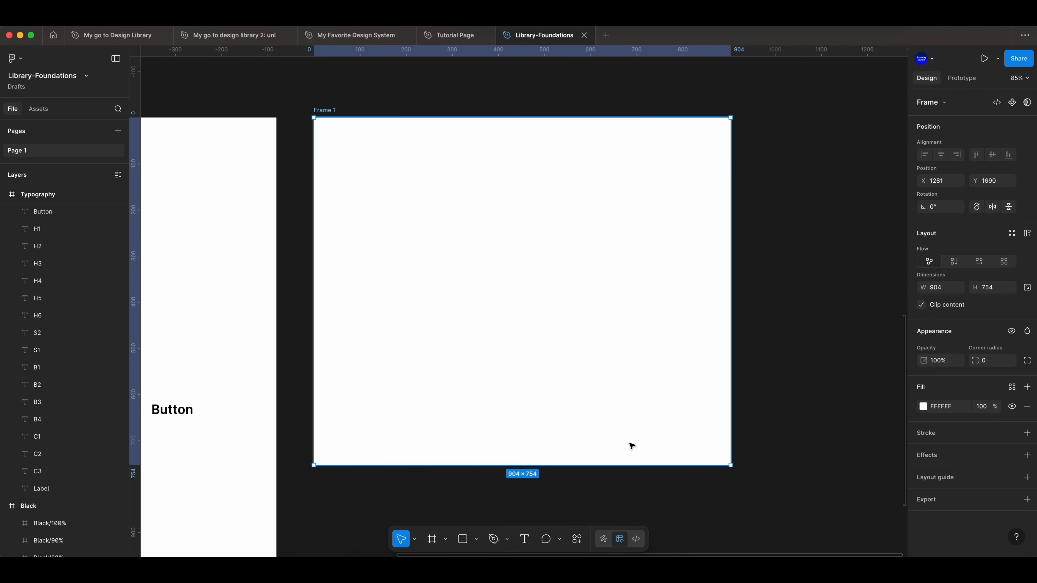
key(f)
drag(431, 173, 477, 189)
- Fill the small inner frame with the Primary/500 color style
click(1012, 431)
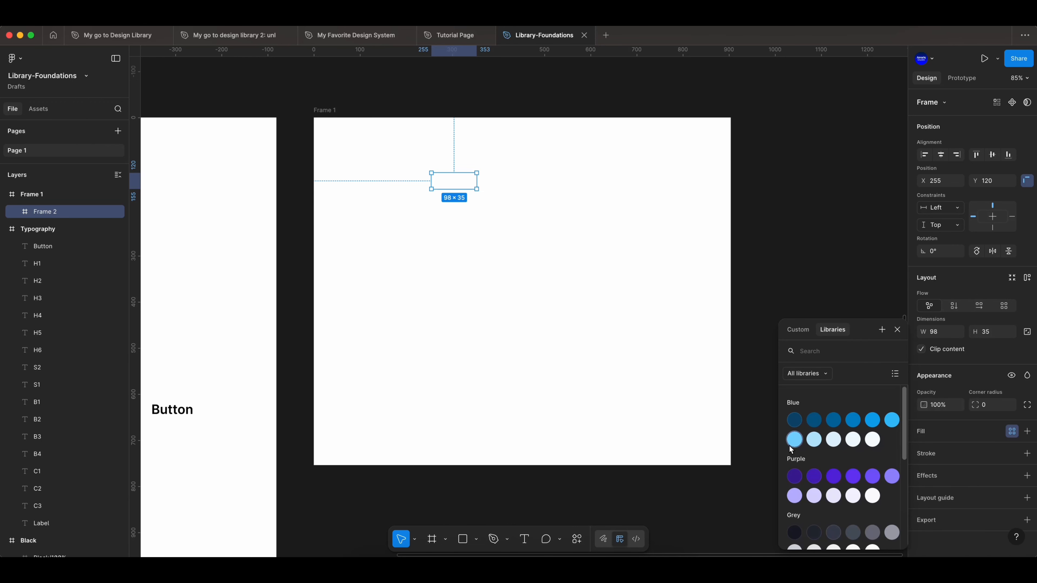
scroll(818, 488, down, 5)
click(871, 512)
scroll(425, 182, up, 2)
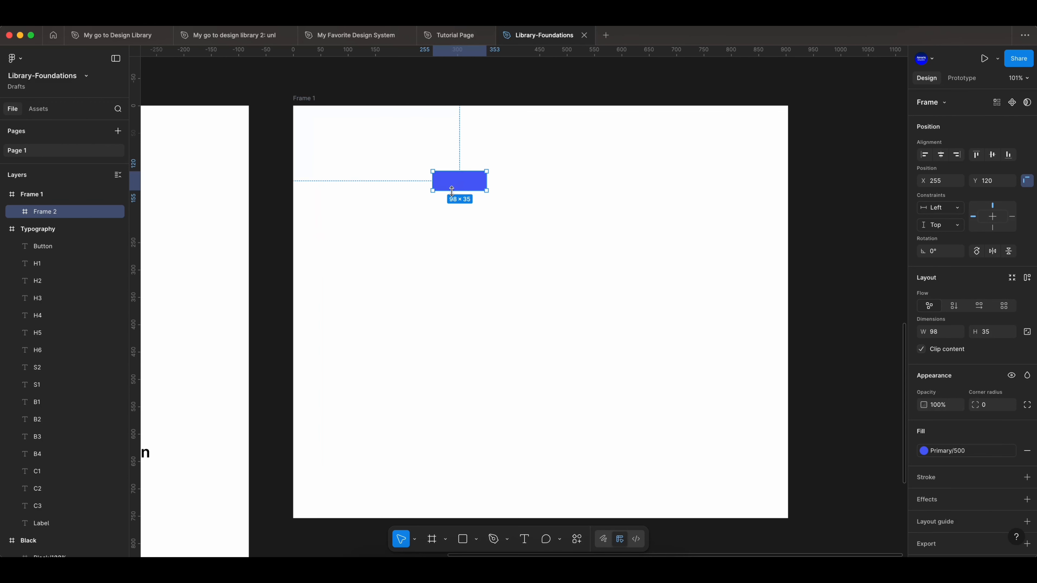
- Label the blue bar 4, duplicate the label and bar below, and change the copy's label to 8
click(520, 541)
click(392, 185)
drag(491, 209, 360, 172)
drag(437, 187, 437, 216)
double_click(402, 212)
key(BackSpace)
text(8)
key(Escape)
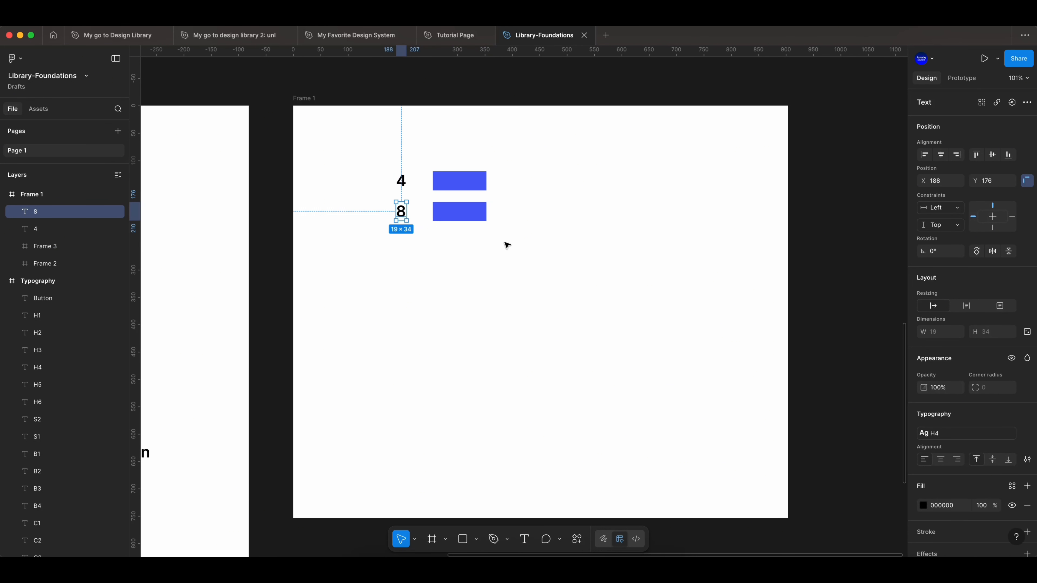
- Duplicate the labelled bar row four more times downward and relabel the copies 12, 16, 24 and 32
drag(493, 246, 383, 203)
drag(455, 212, 455, 246)
drag(454, 246, 455, 283)
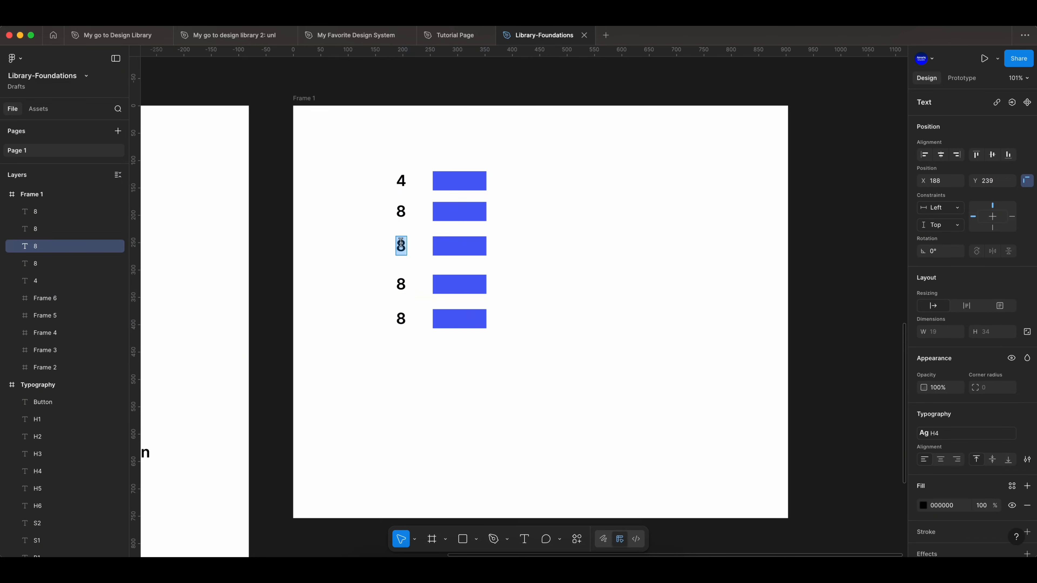
click(402, 320)
drag(493, 336, 386, 306)
drag(440, 325, 441, 357)
double_click(405, 351)
text(32)
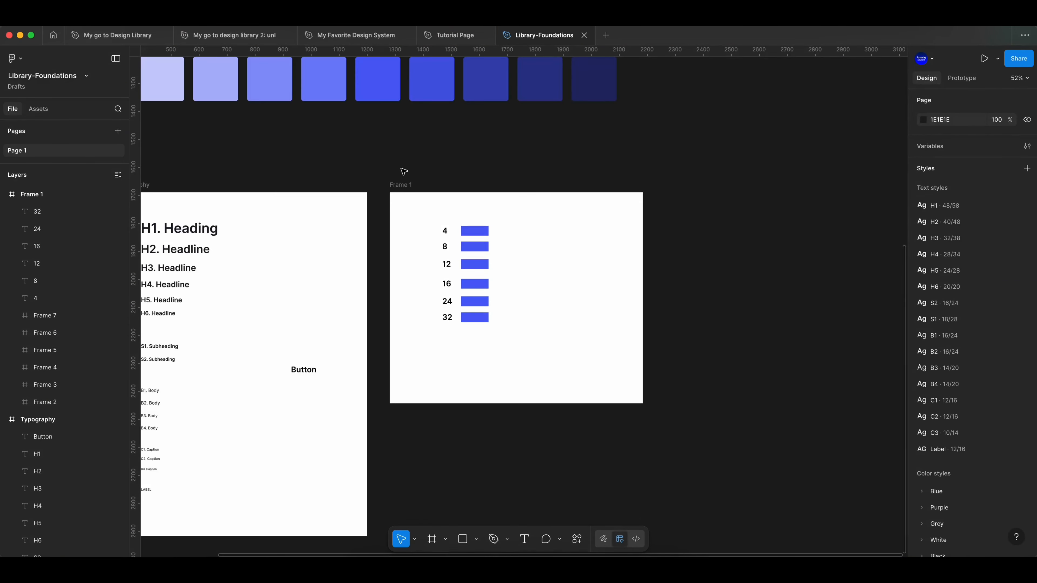
- Replace the hand-drawn spacing frame with the ready-made "Spacing system guides" frame and examine its rem and pixel sizes
click(398, 185)
right_click(401, 187)
click(444, 195)
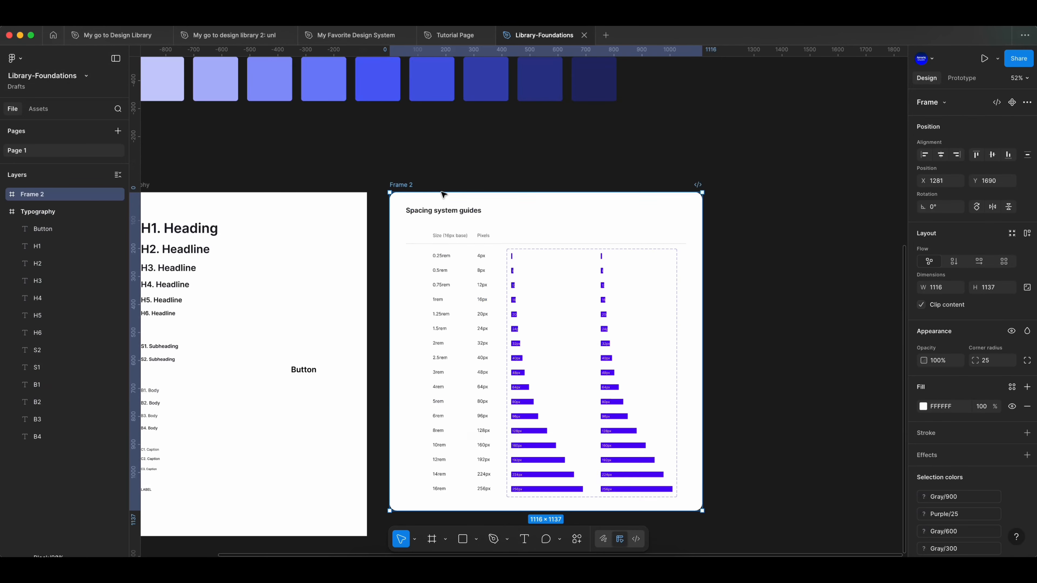
scroll(482, 219, down, 1)
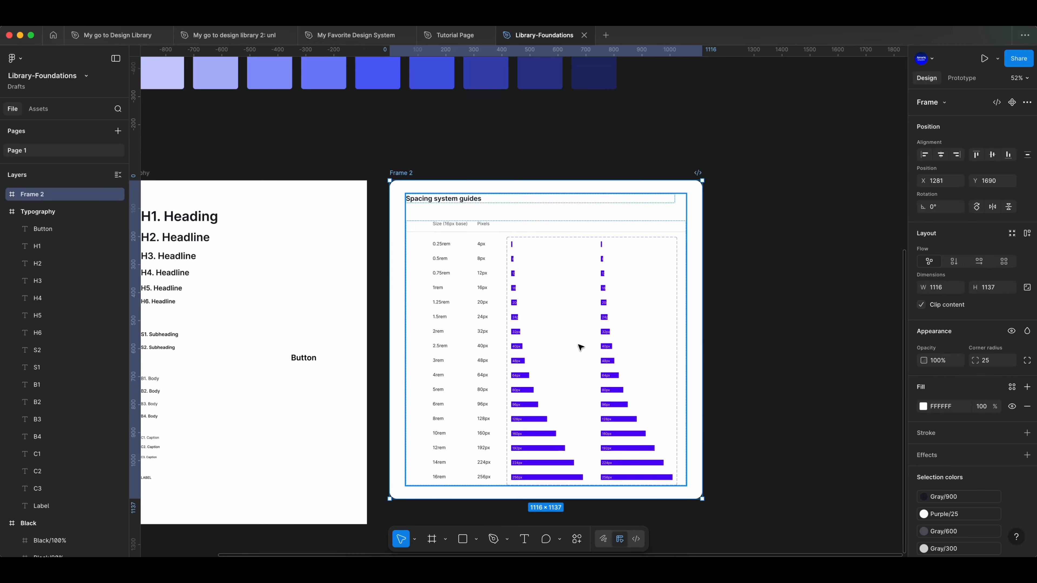
scroll(584, 271, up, 3)
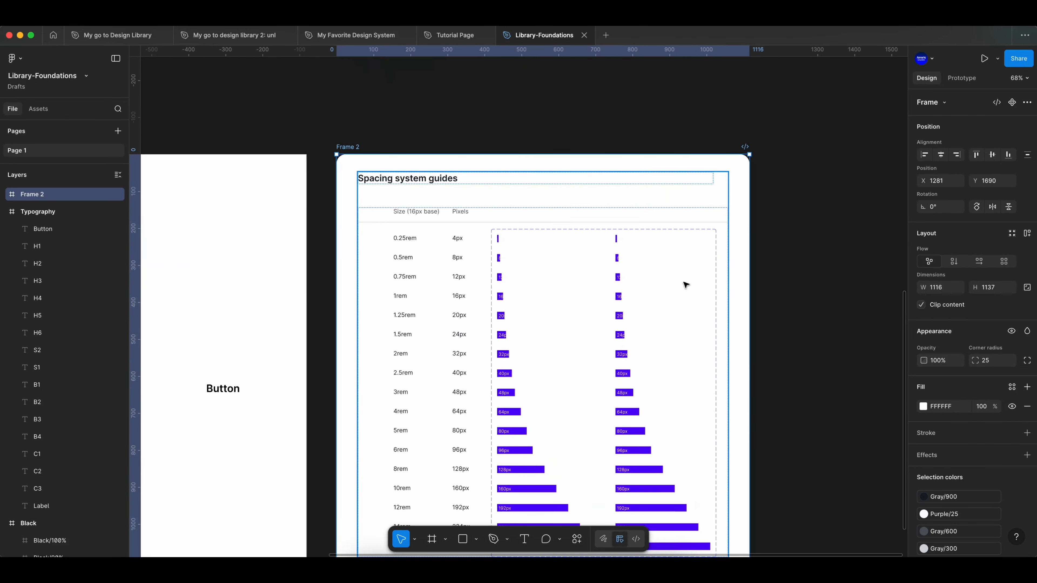
scroll(507, 251, up, 3)
scroll(439, 251, down, 2)
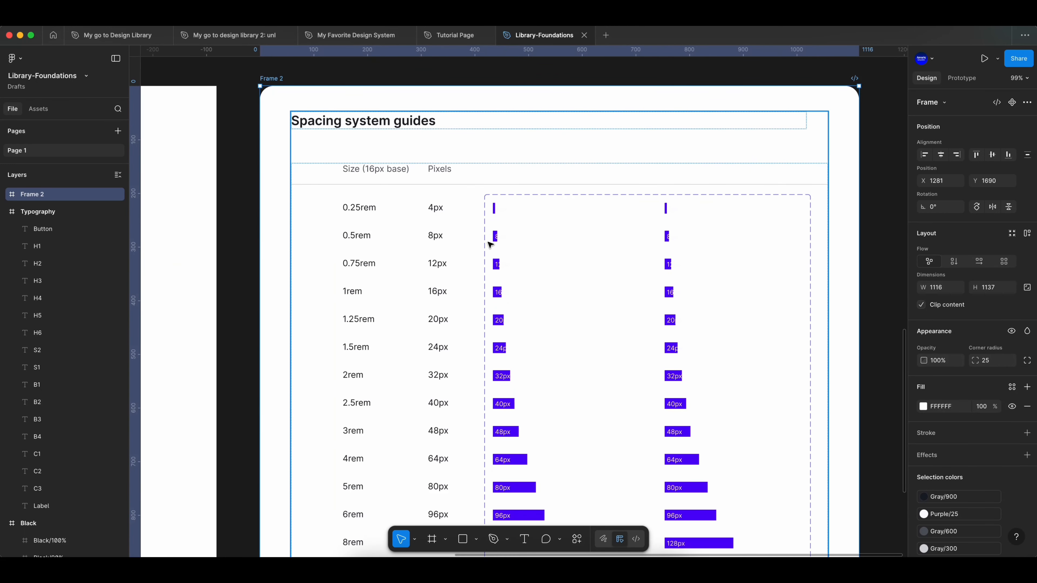
- Generate styles with Styler from the seven shadow frames, shadow/xs to shadow/3xl
scroll(537, 245, down, 5)
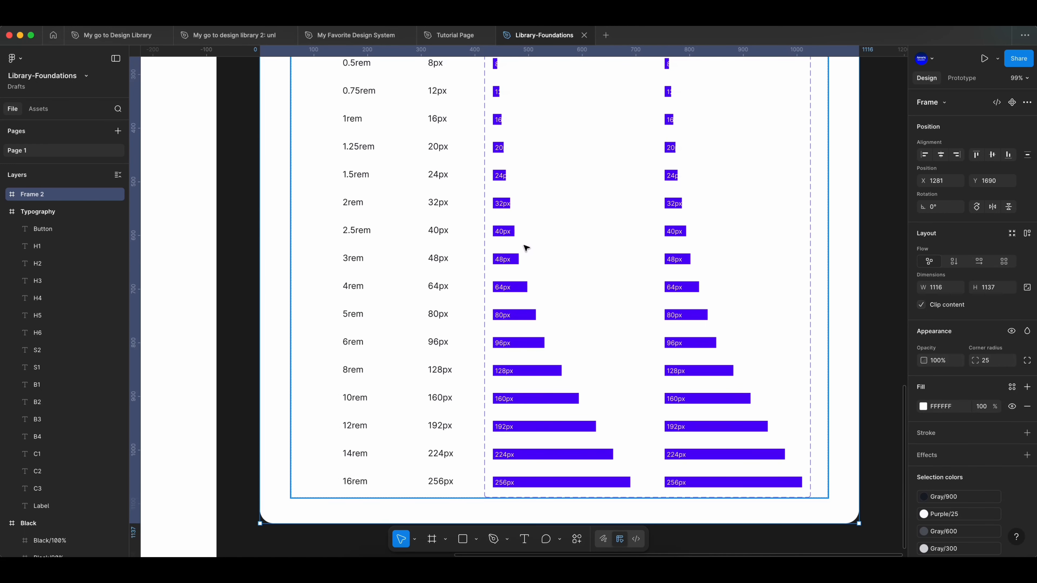
scroll(526, 247, down, 3)
scroll(524, 250, up, 4)
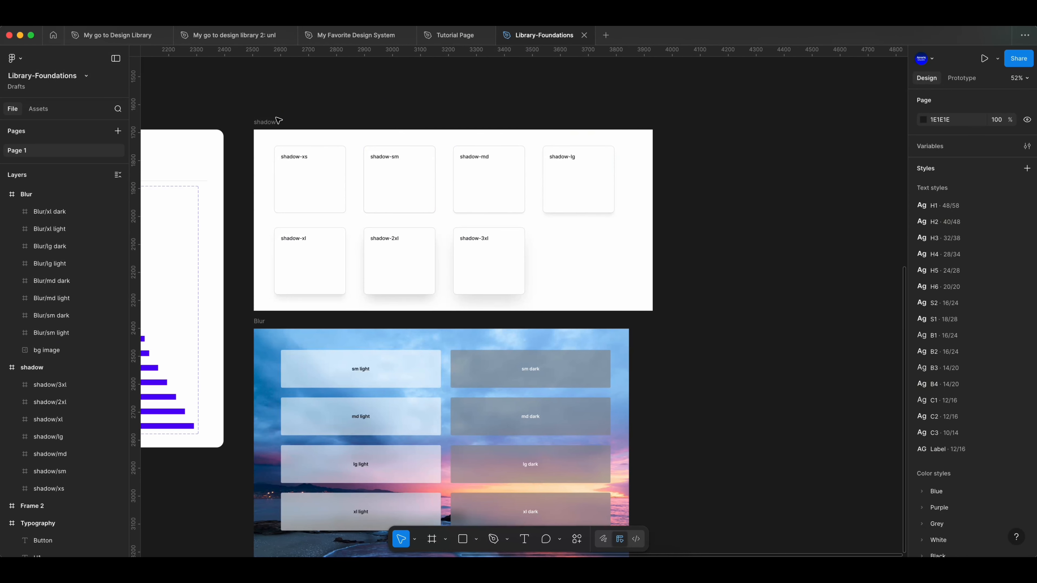
click(273, 122)
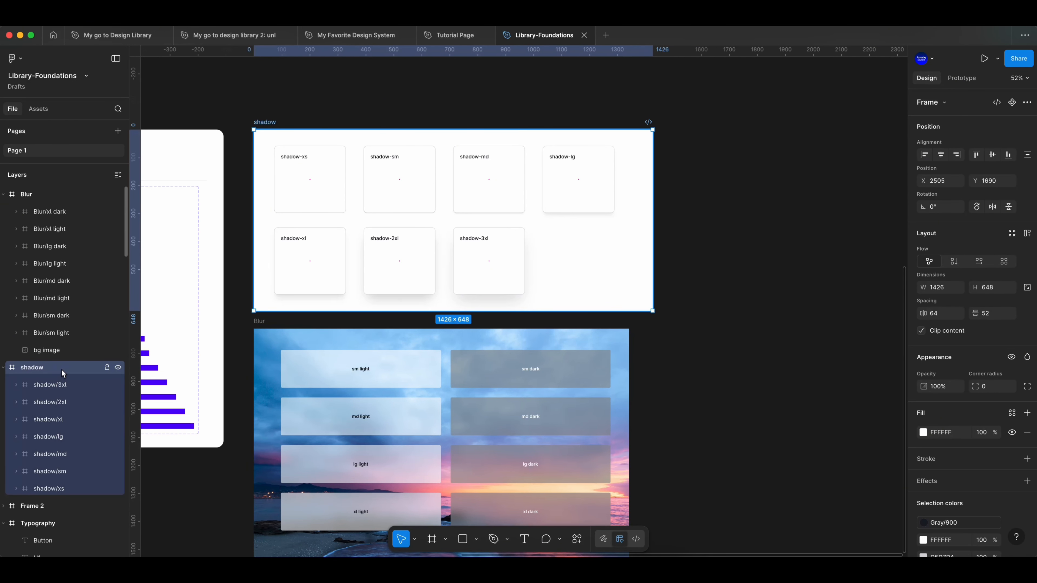
key(Return)
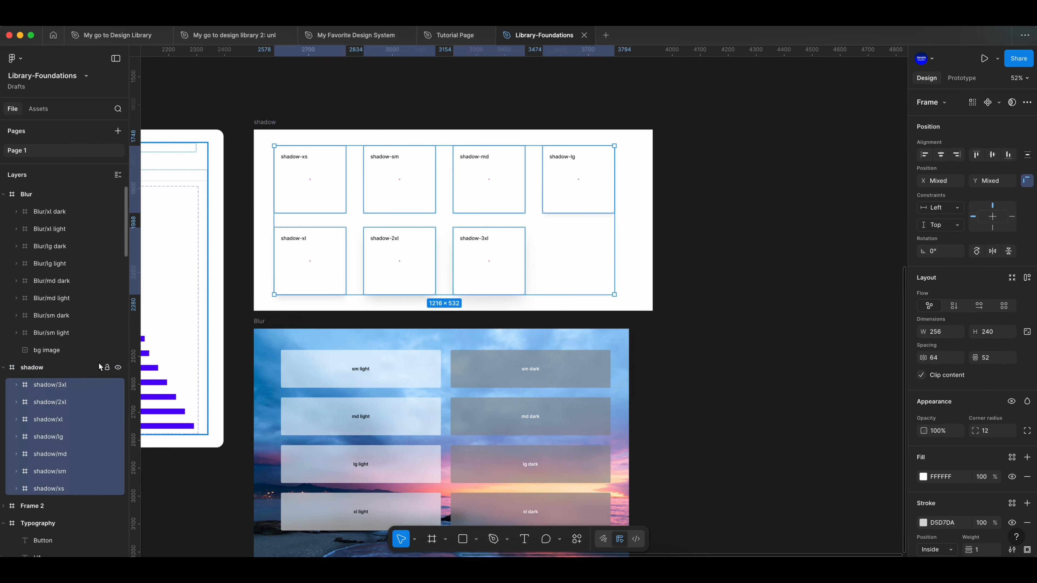
click(576, 540)
key(Escape)
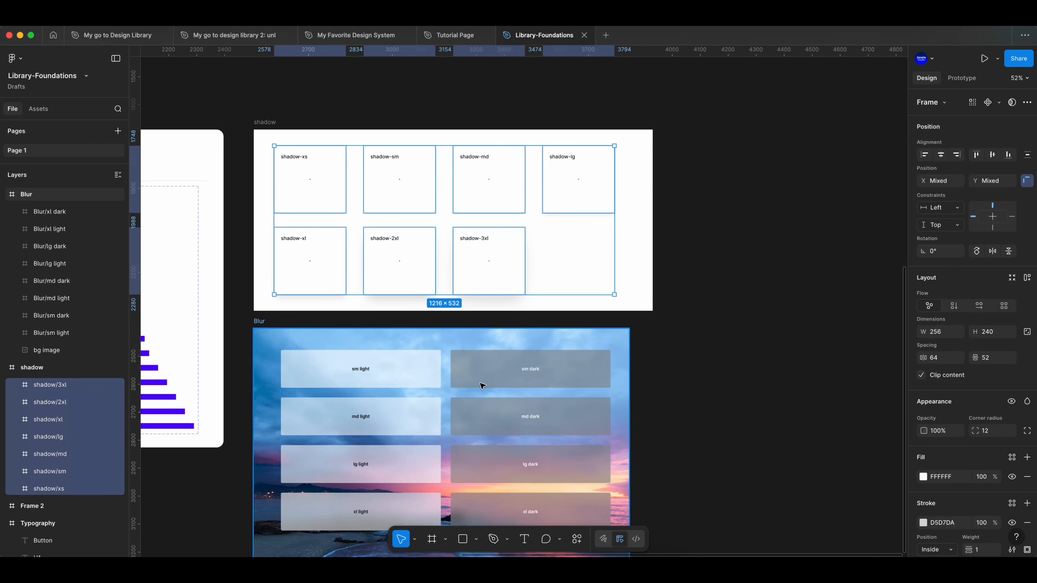
- Generate styles with Styler from the eight light and dark frames inside the Blur frame, leaving out the background image
scroll(708, 388, down, 2)
click(419, 296)
shift+click(35, 212)
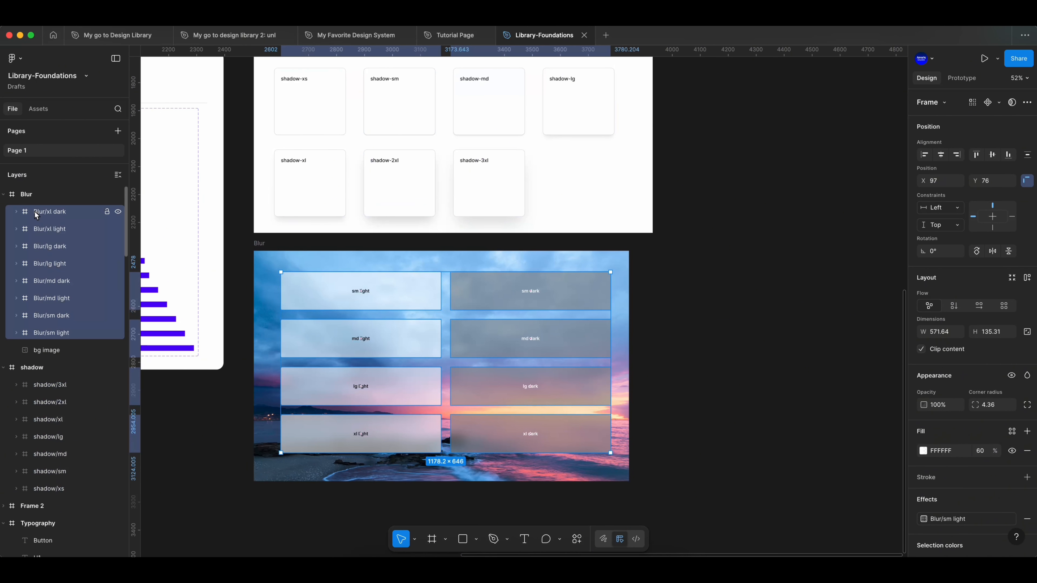
click(581, 544)
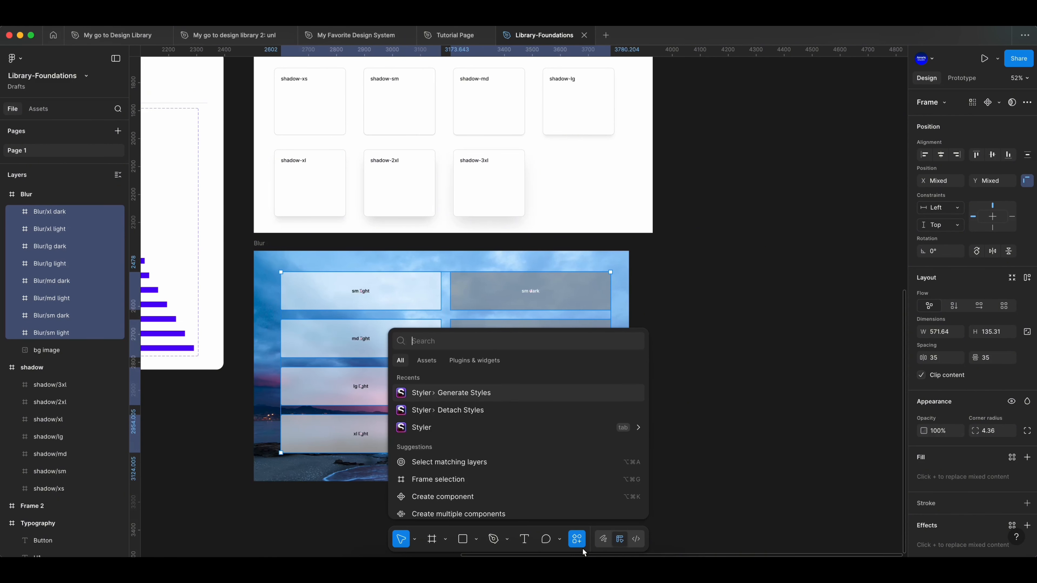
click(465, 395)
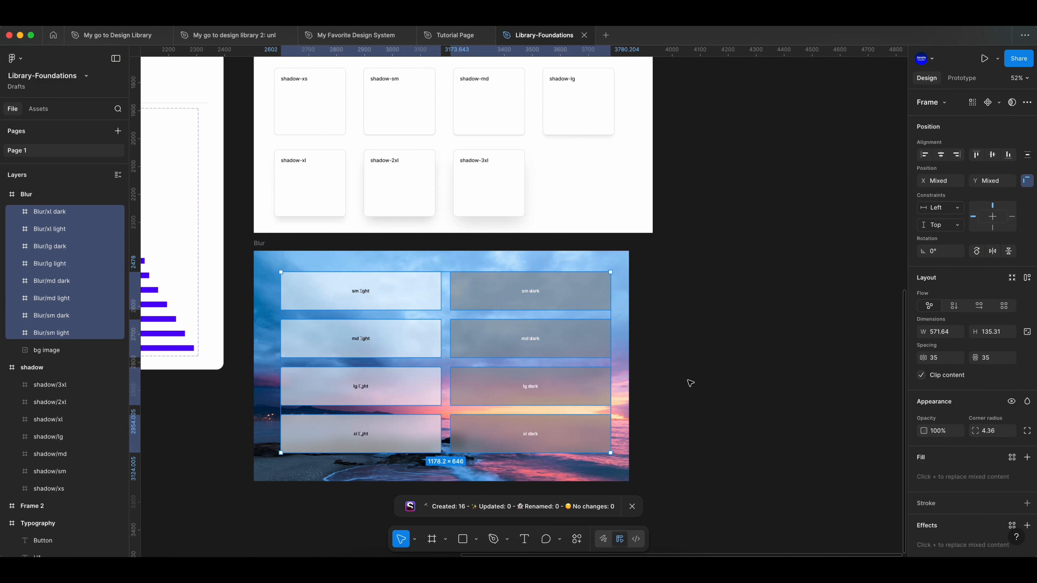
click(678, 379)
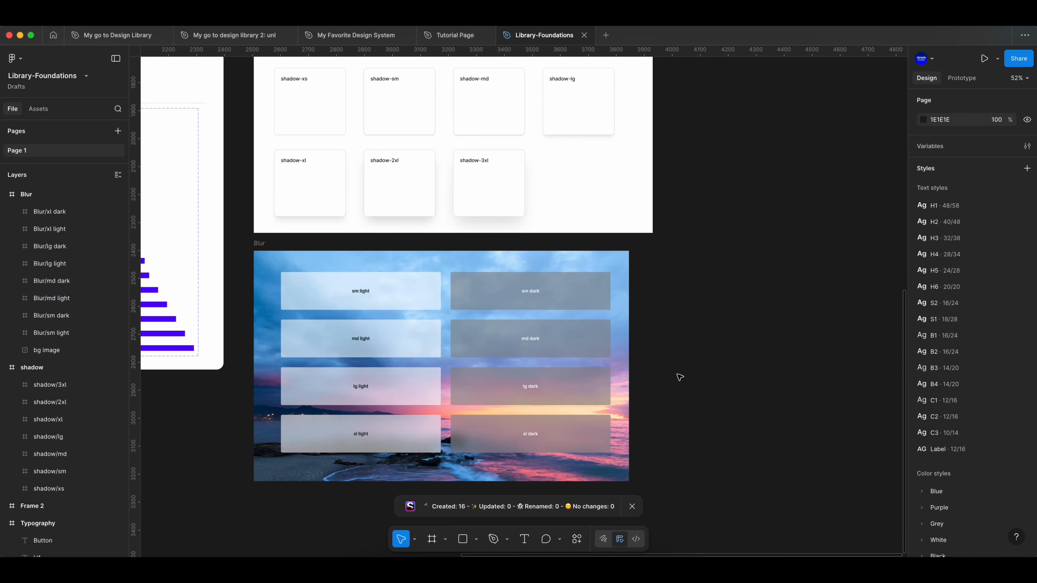
- Examine the generated shadow and Blur folders among the file's color styles and effect styles
scroll(952, 410, down, 5)
scroll(952, 413, down, 3)
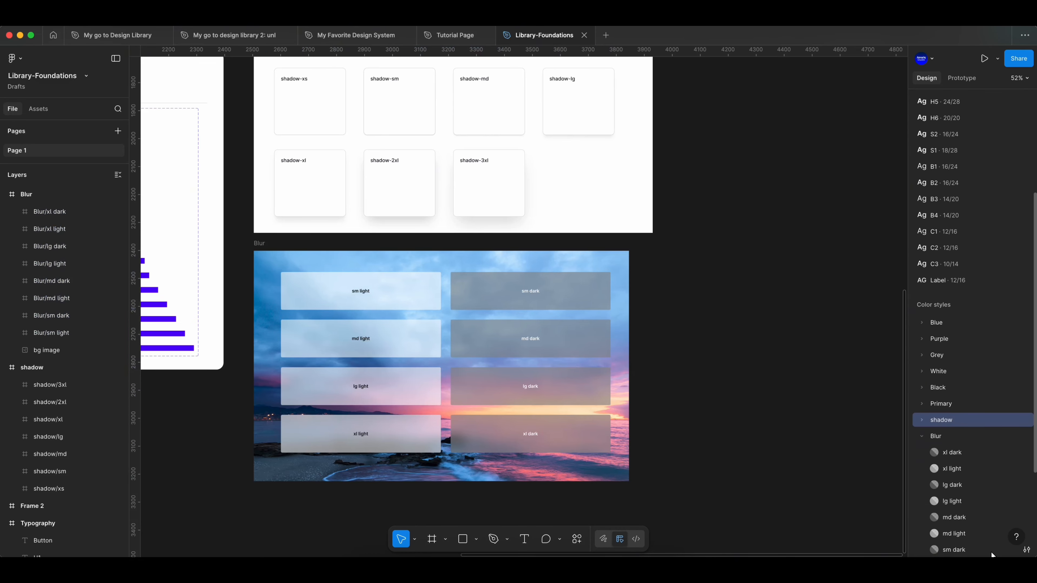
click(922, 433)
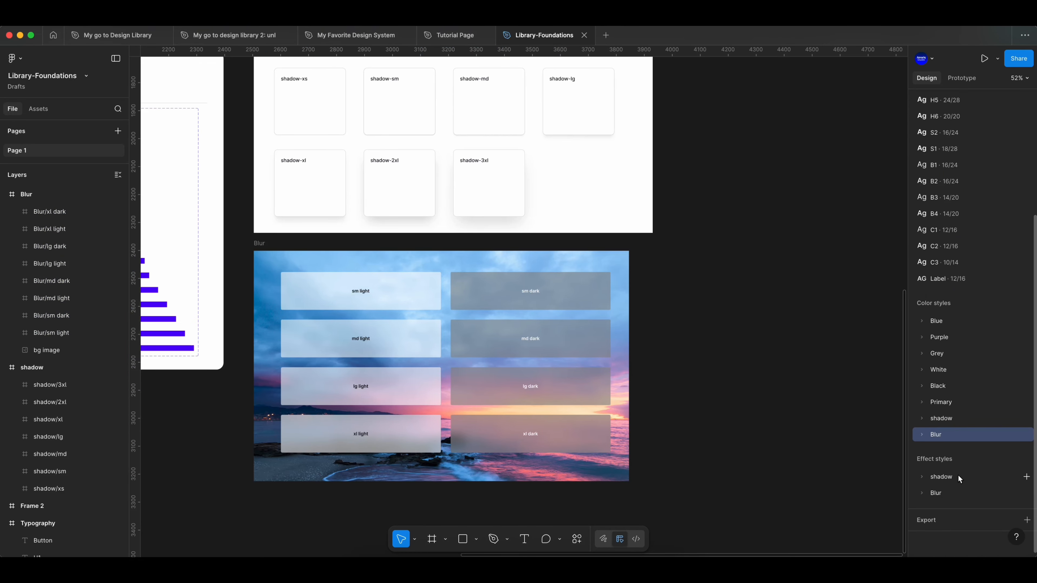
click(948, 478)
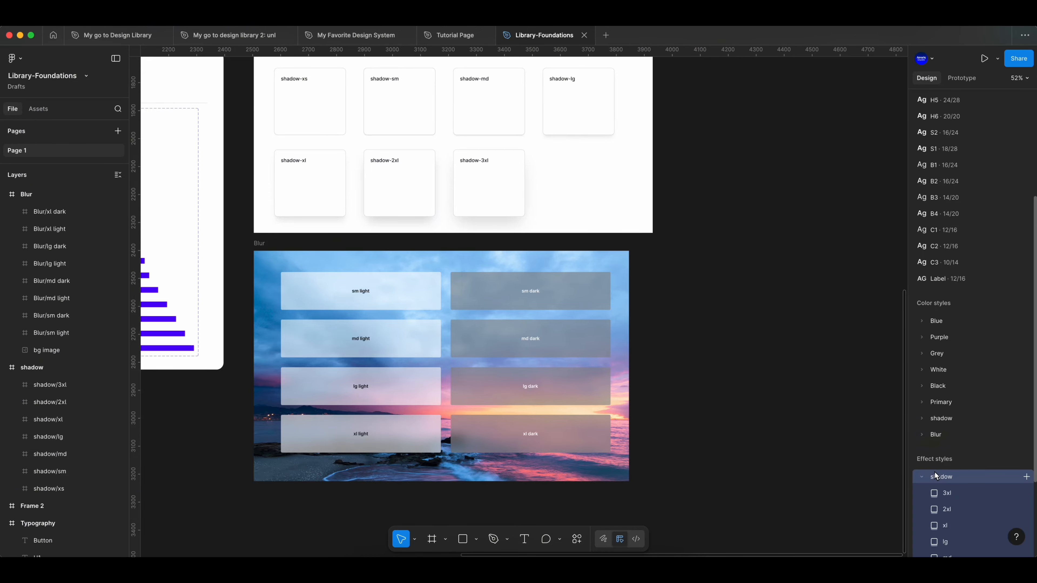
scroll(934, 472, down, 4)
click(923, 495)
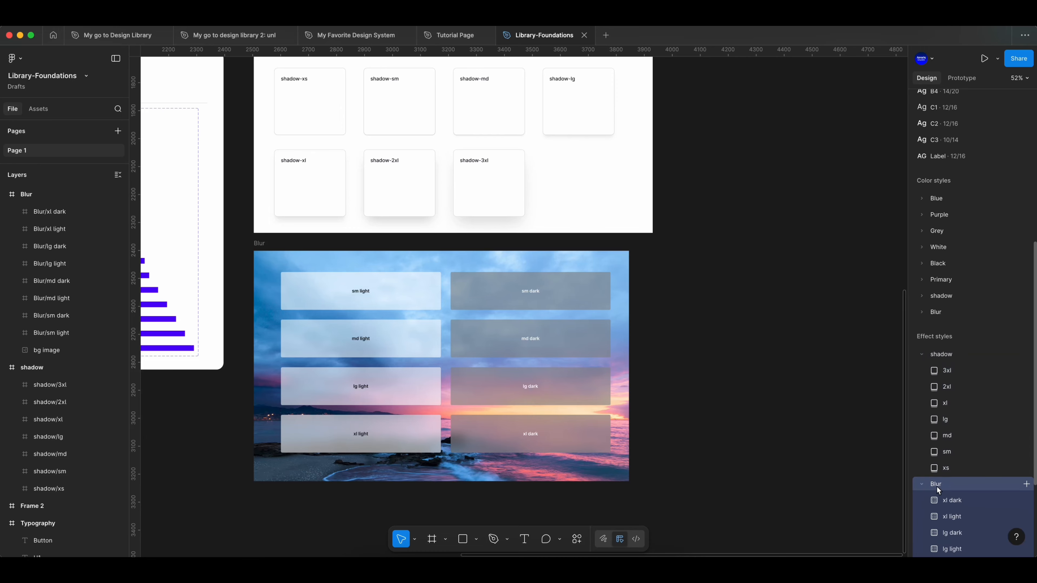
scroll(951, 429, down, 3)
scroll(959, 367, up, 5)
- Delete the shadow and Blur folders with all their styles from the color styles
right_click(952, 358)
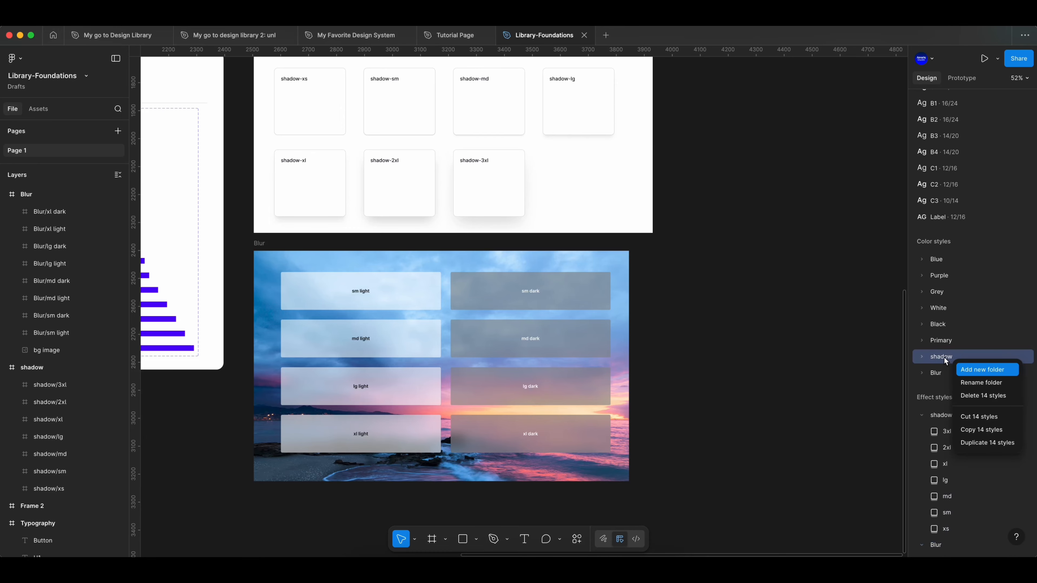
click(979, 398)
right_click(948, 358)
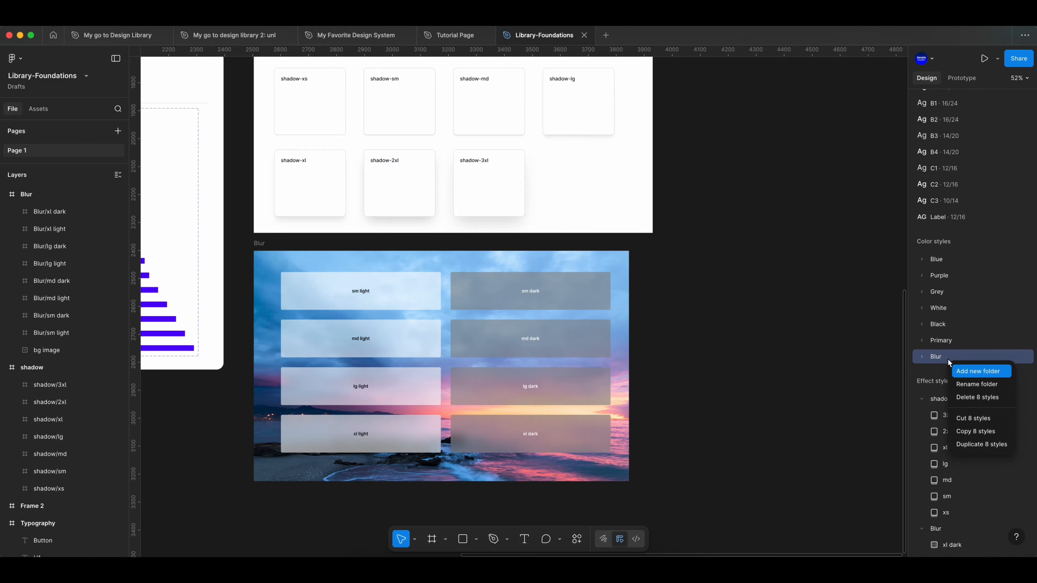
click(968, 400)
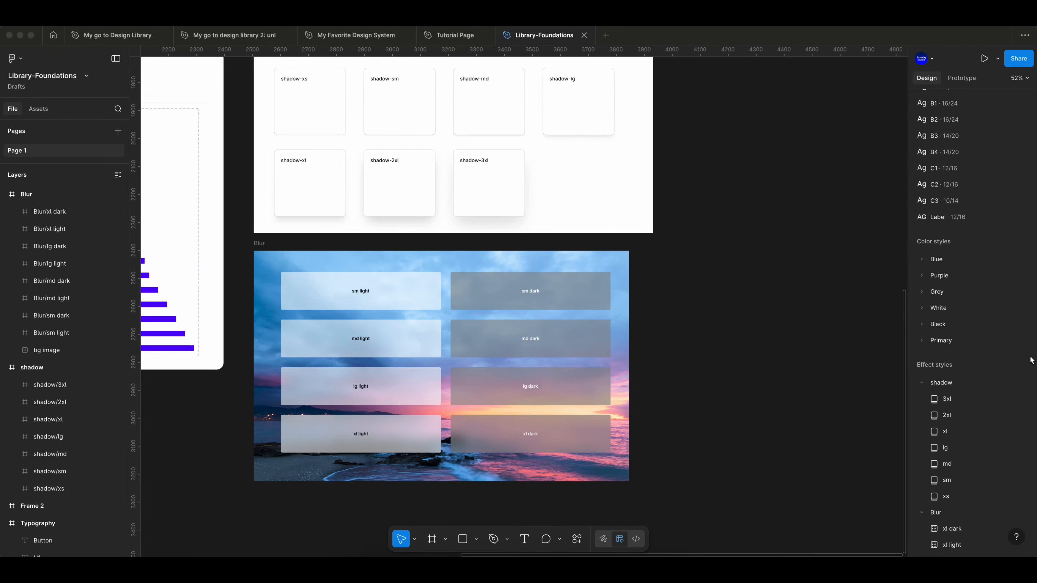
- Collapse the shadow and Blur effect style folders and review the file's text, color and effect styles, including the Primary colors
click(923, 382)
click(923, 399)
scroll(933, 347, up, 2)
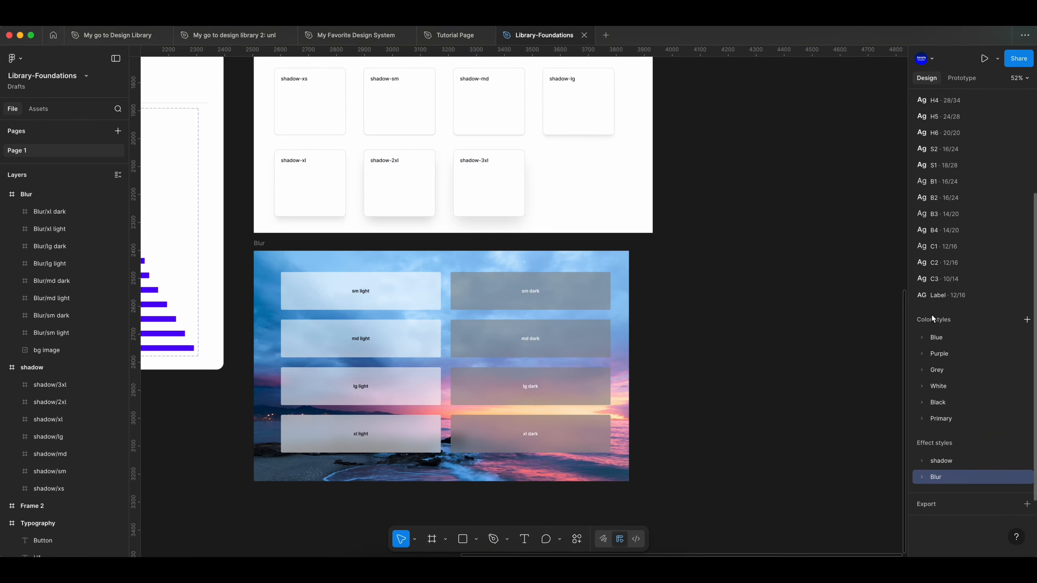
click(922, 336)
click(922, 336)
scroll(935, 324, up, 3)
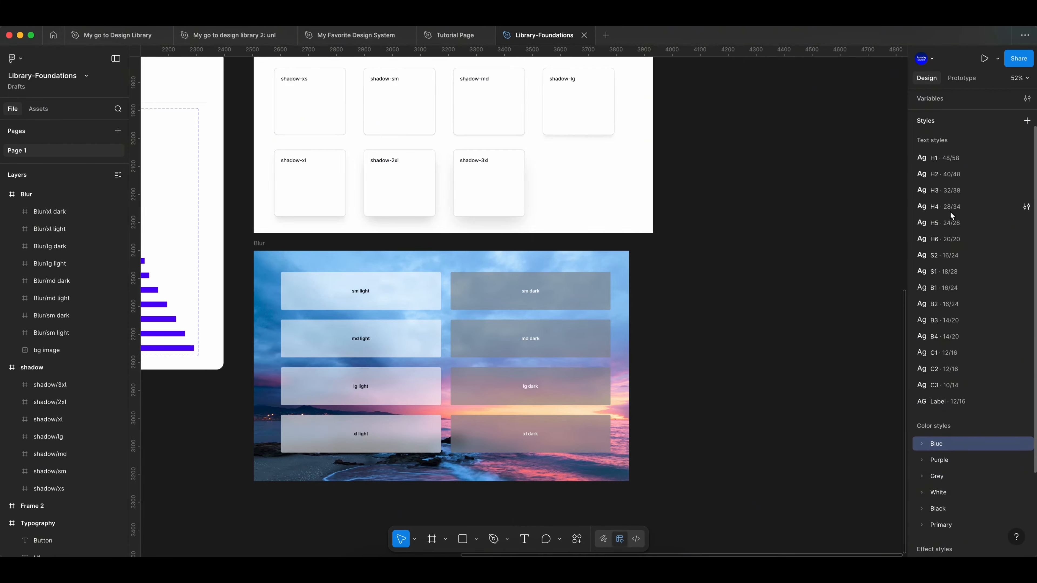
scroll(950, 211, down, 1)
scroll(965, 359, down, 1)
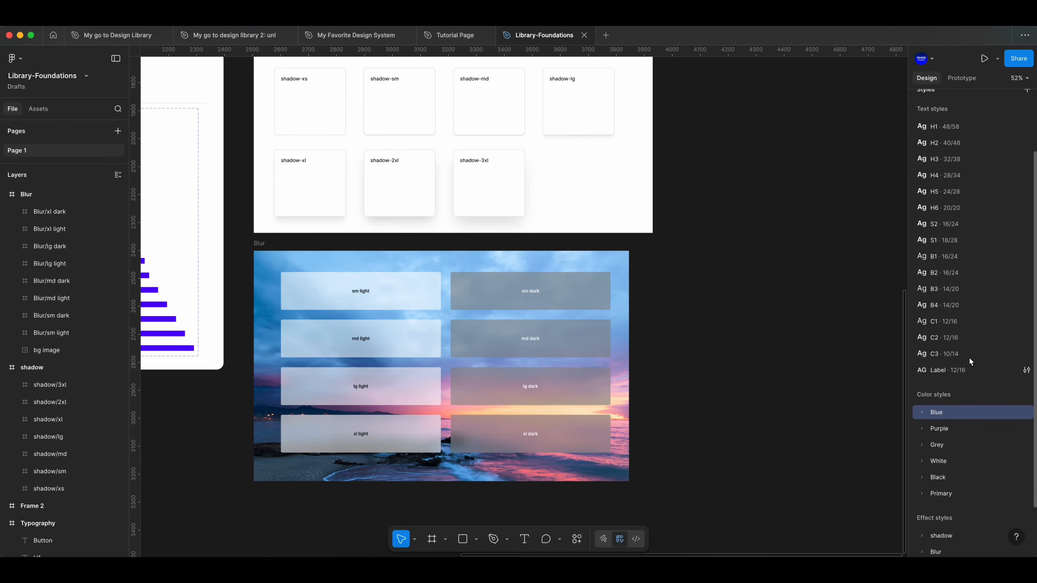
scroll(916, 186, up, 3)
scroll(954, 354, down, 4)
scroll(933, 378, down, 2)
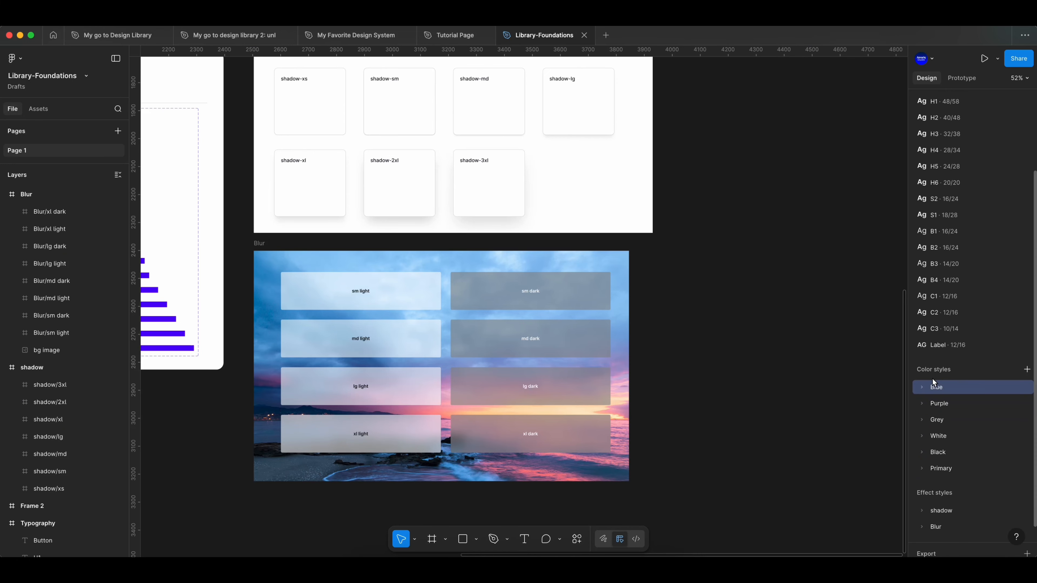
click(922, 478)
click(922, 478)
click(922, 496)
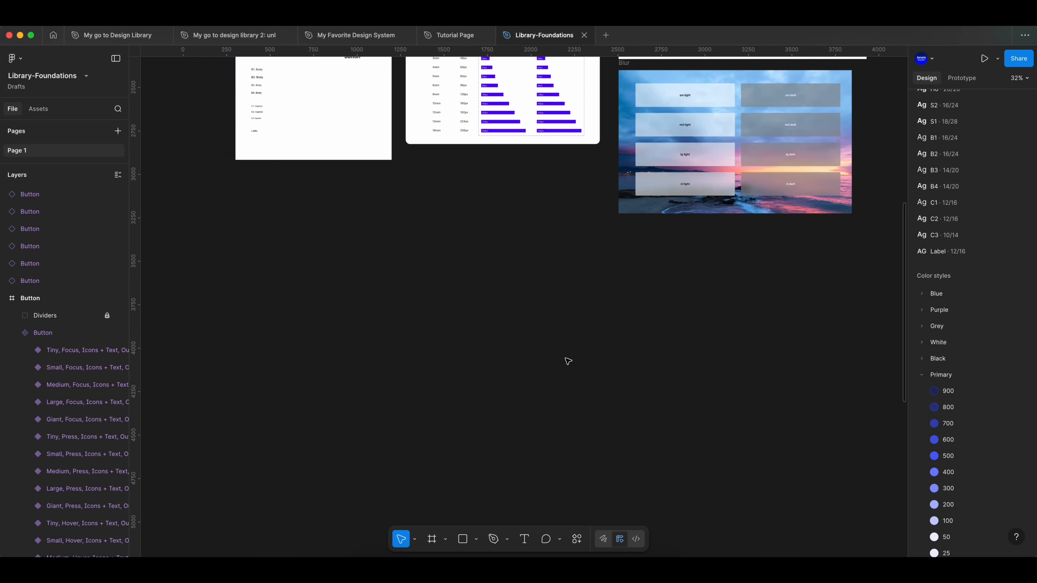
- Draw a frame about 421 by 159 on empty canvas and place the text "Button" in its center
scroll(568, 361, up, 10)
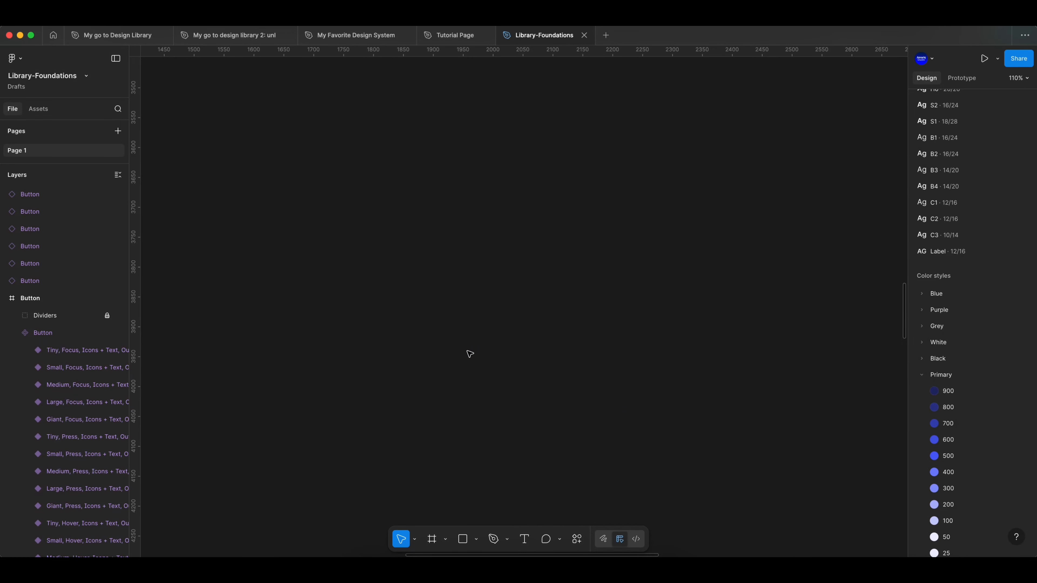
click(434, 539)
drag(348, 280, 600, 375)
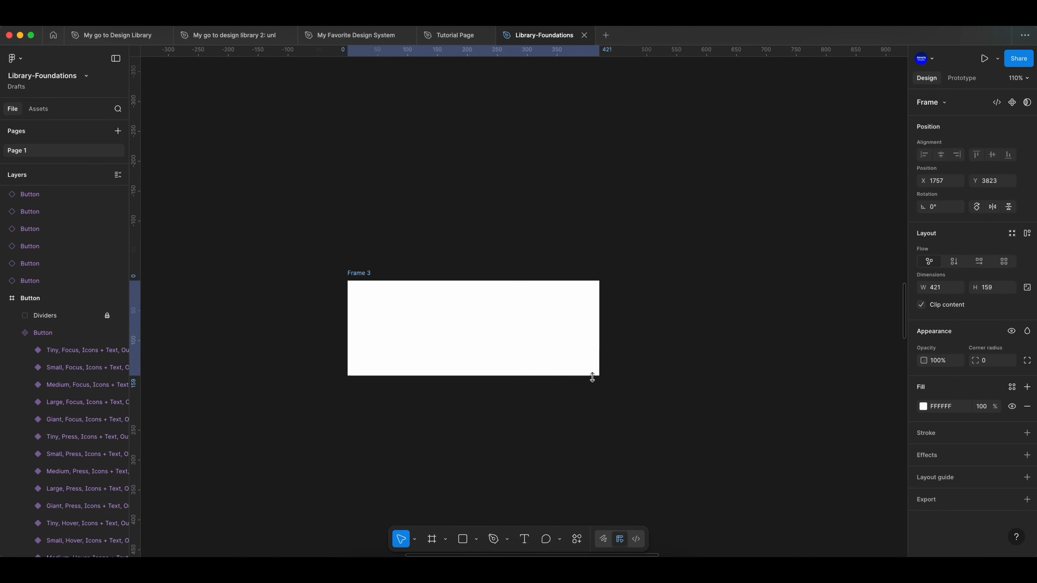
click(524, 540)
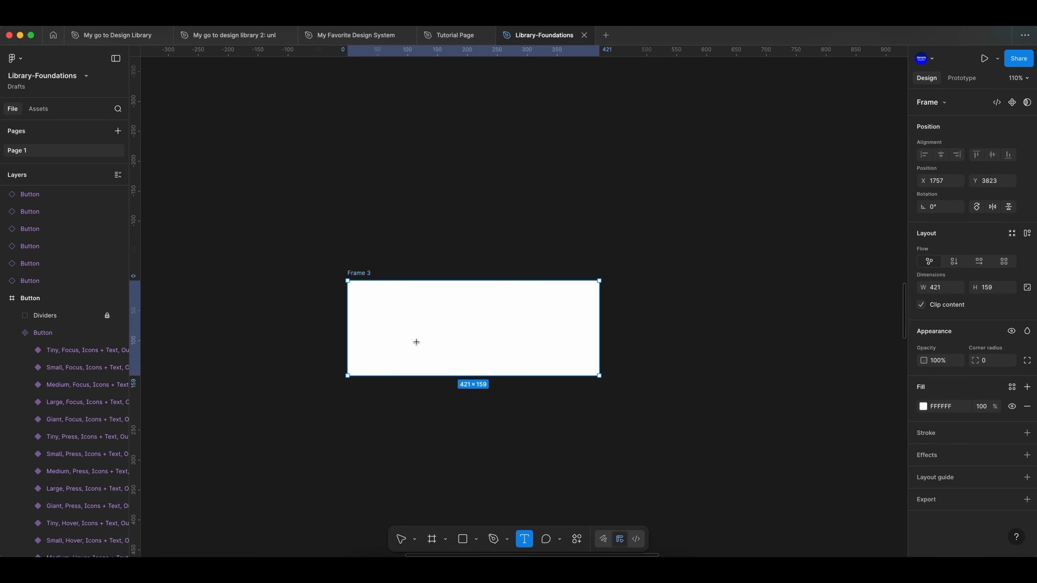
click(431, 326)
text(Button)
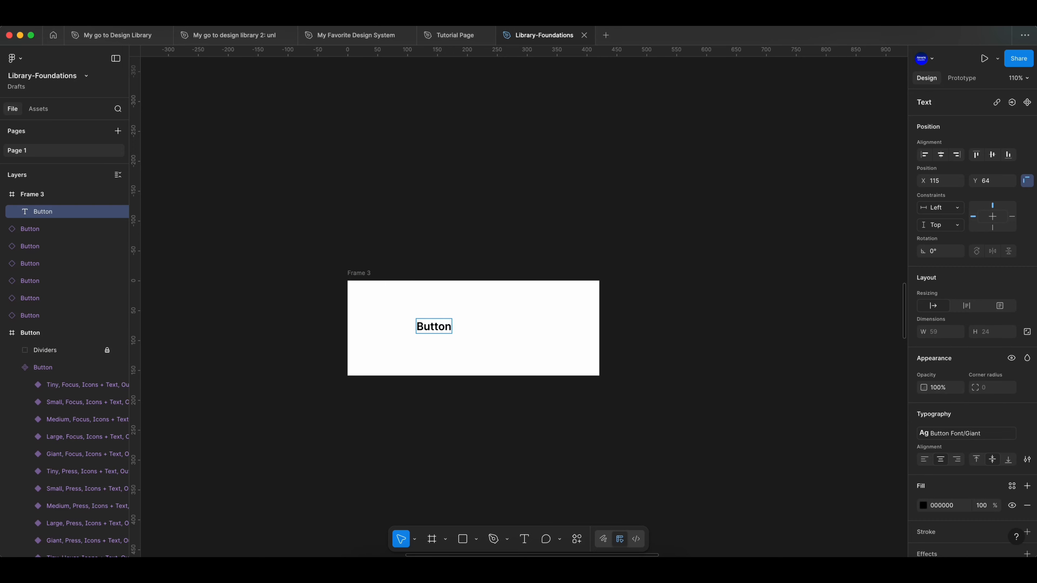
key(Escape)
drag(442, 331, 479, 334)
- Add auto layout to the new frame around the Button text and fill it with the Primary/500 color style
drag(623, 410, 387, 317)
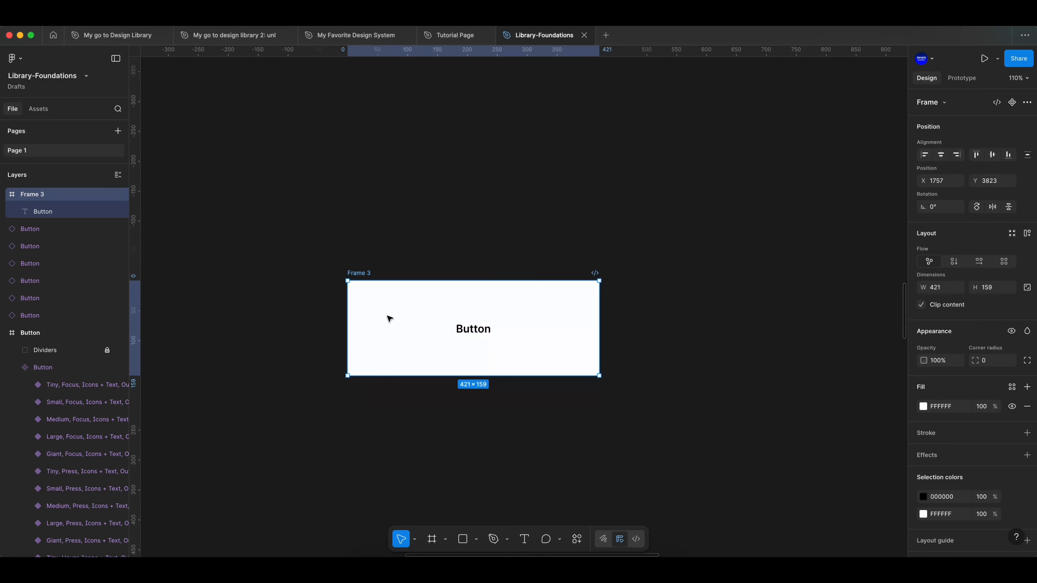
right_click(410, 339)
click(444, 388)
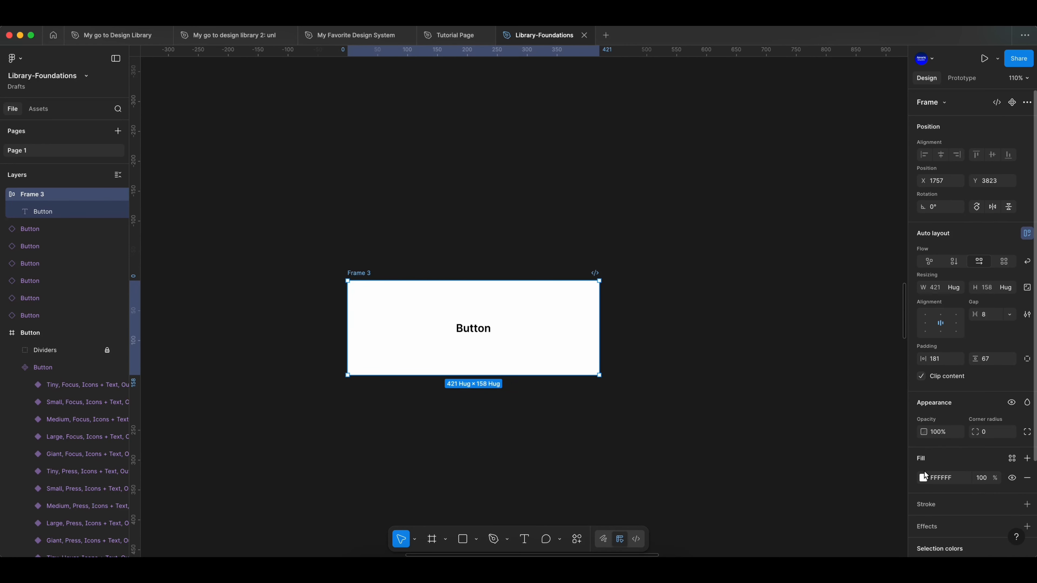
click(1014, 460)
scroll(838, 495, down, 5)
click(874, 511)
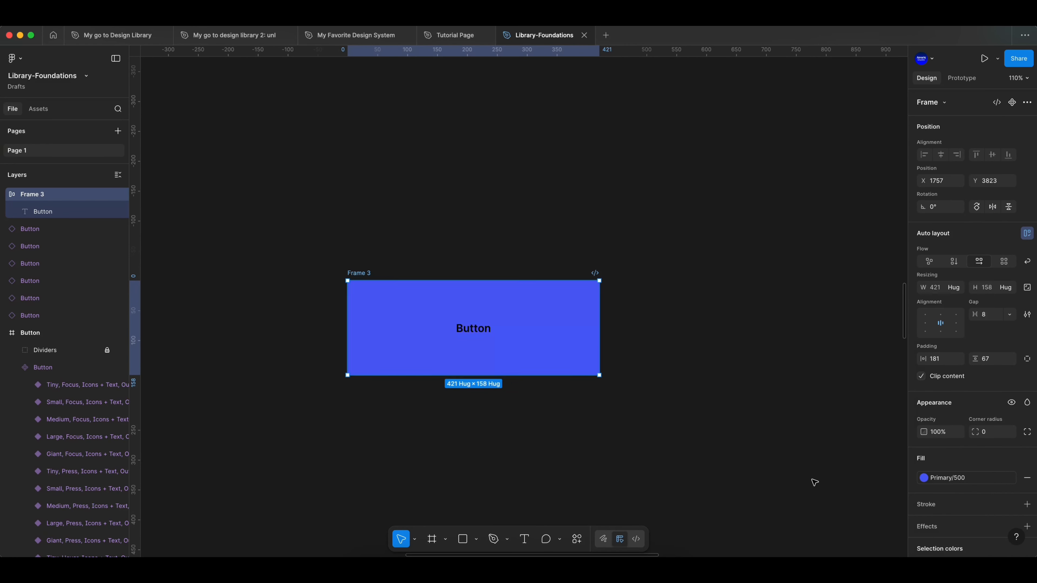
- Apply the White/100% color style and the H1 text style to the Button text
click(473, 329)
scroll(992, 475, down, 3)
click(1012, 429)
scroll(841, 453, down, 5)
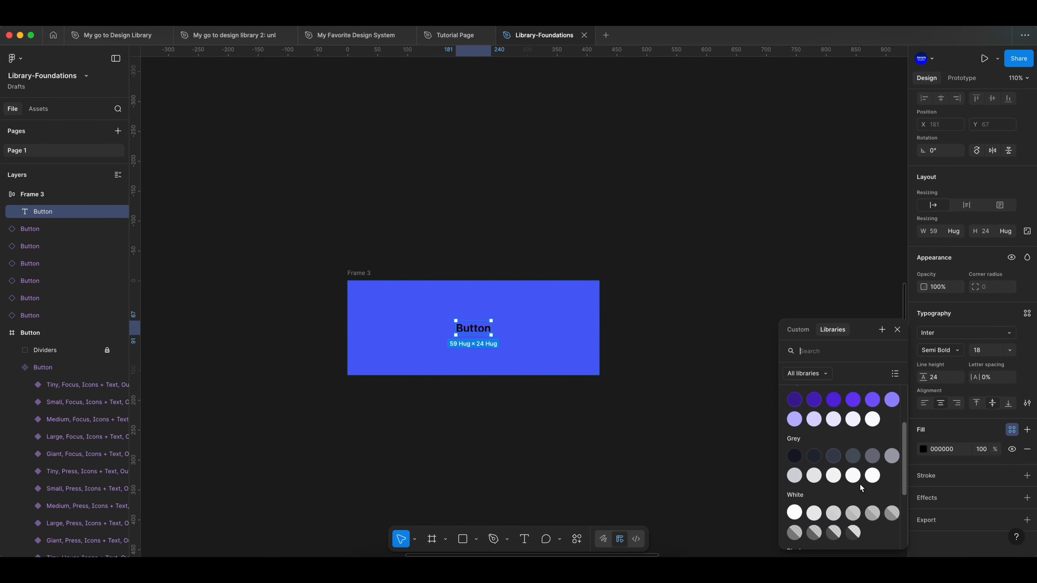
click(799, 493)
click(357, 276)
key(Return)
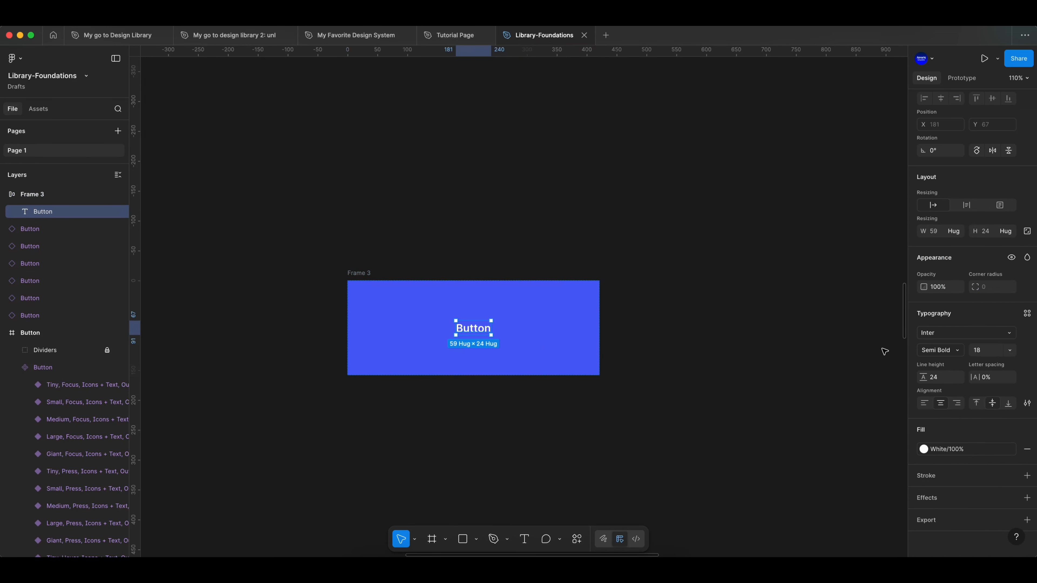
click(1026, 315)
click(831, 364)
- Set the button frame's horizontal padding to 80 and vertical padding to 40
key(shift+Return)
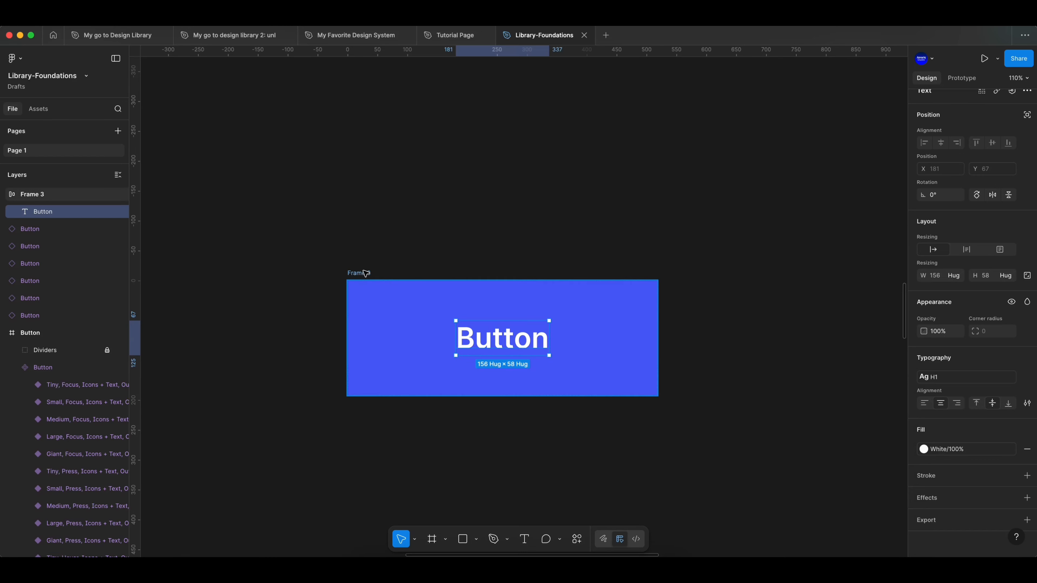
text(80)
key(Tab)
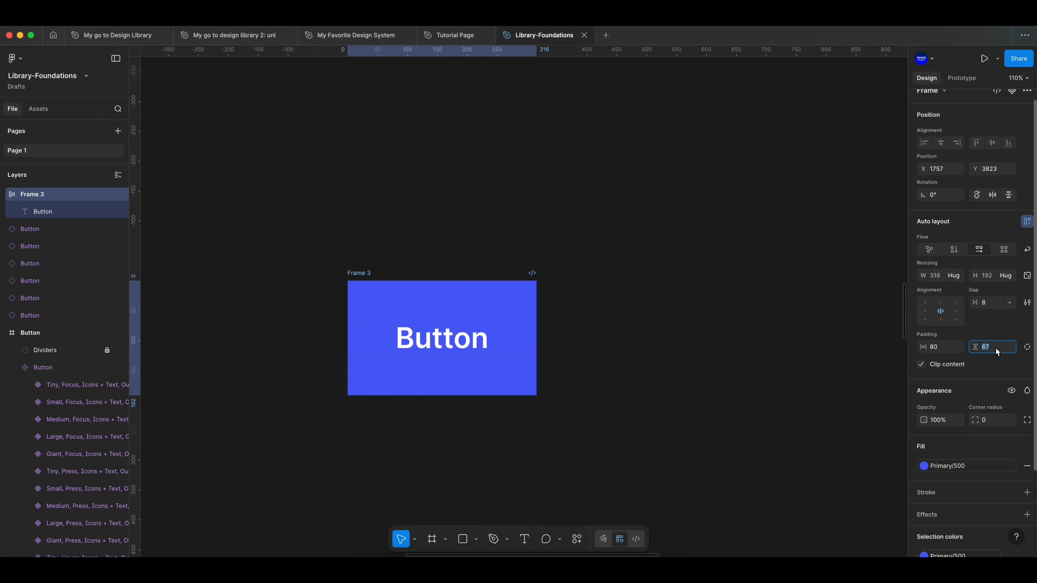
text(40)
key(Return)
- Turn the blue button frame into a component
drag(583, 394, 342, 215)
right_click(483, 323)
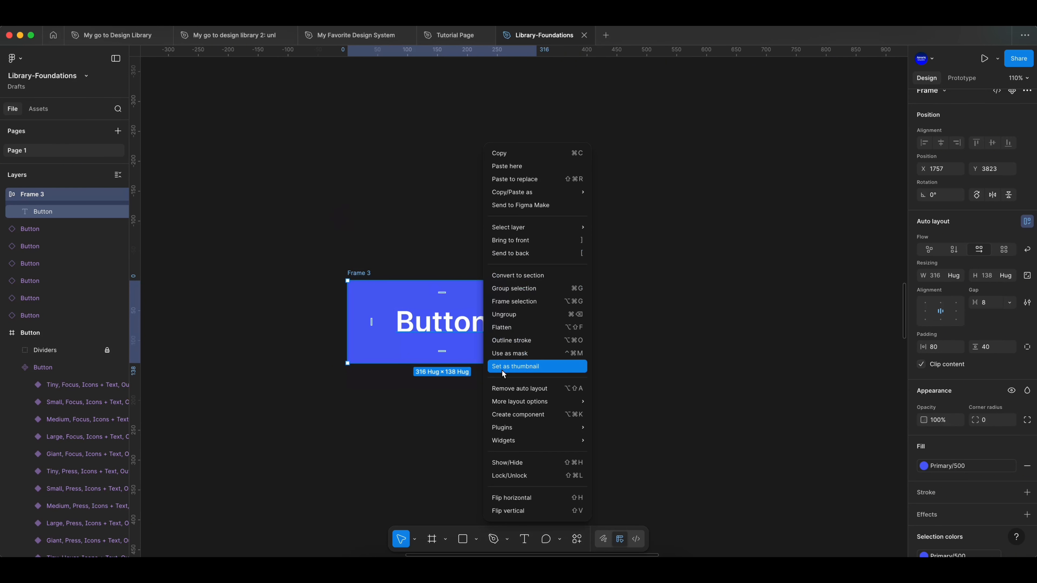
click(523, 414)
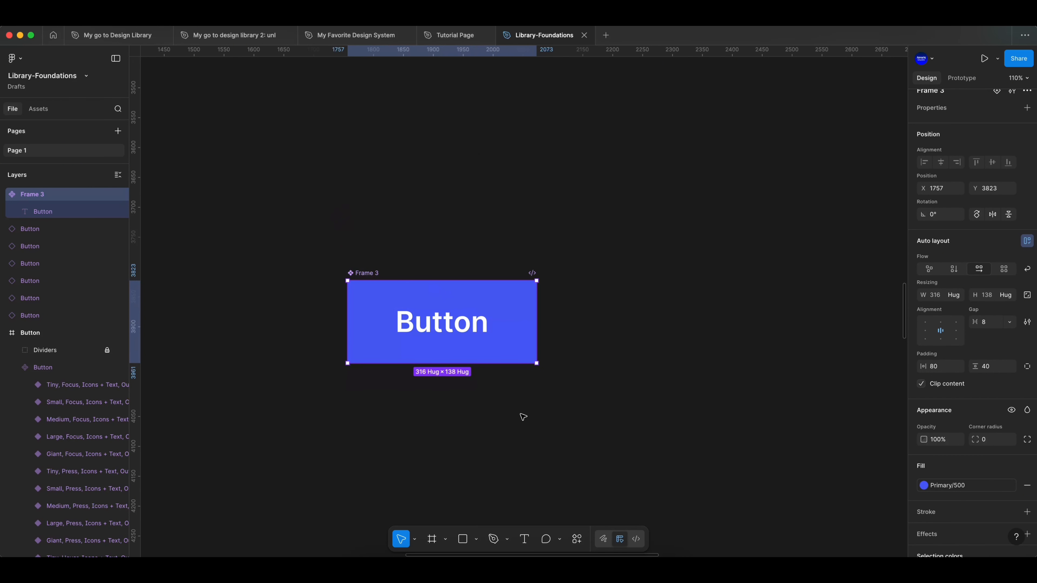
click(446, 418)
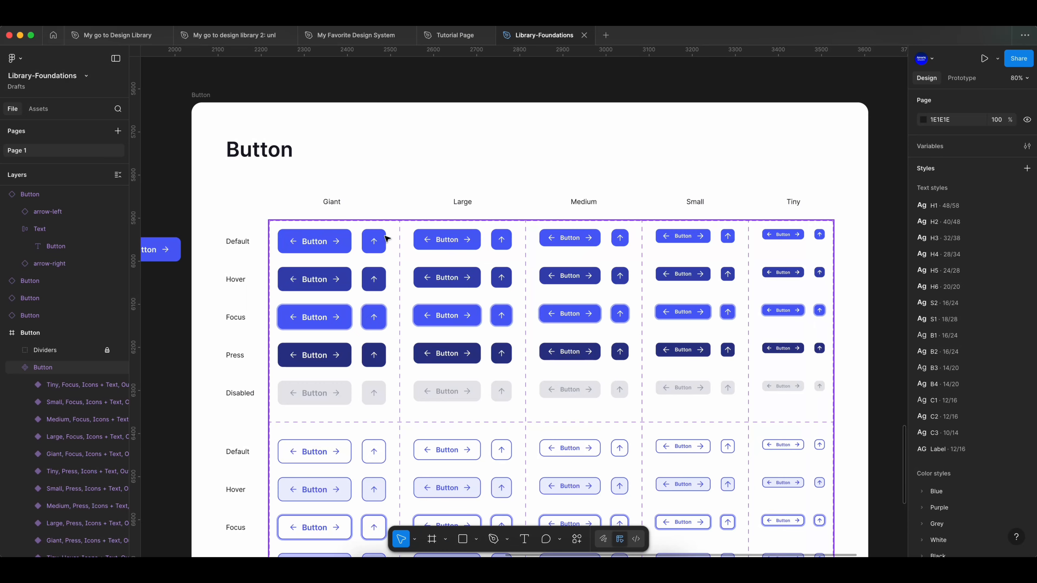
- Select the lowest loose button instance beside the Button frame and toggle its left icon off and back on
click(364, 207)
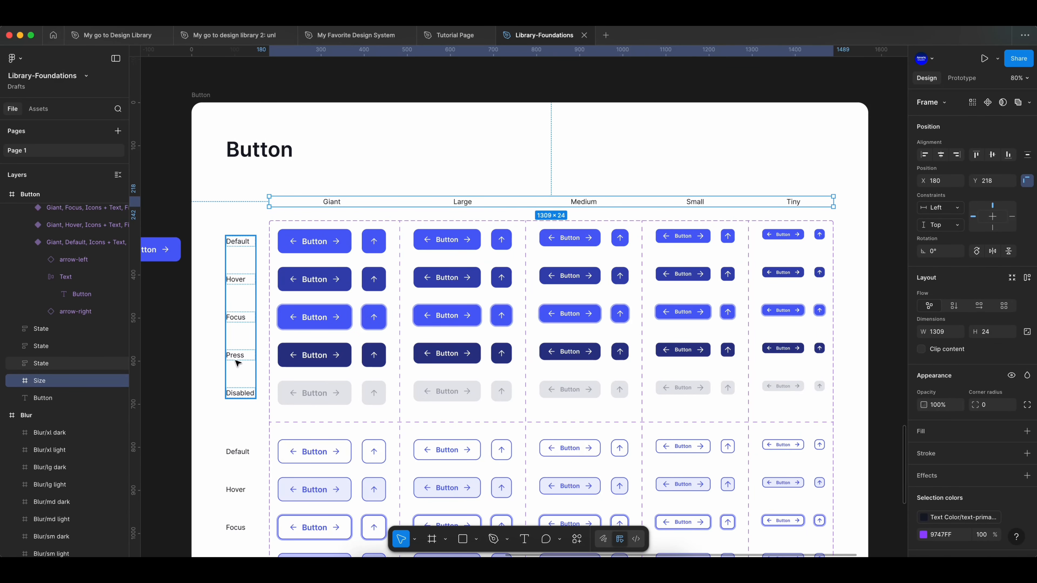
scroll(250, 398, left, 5)
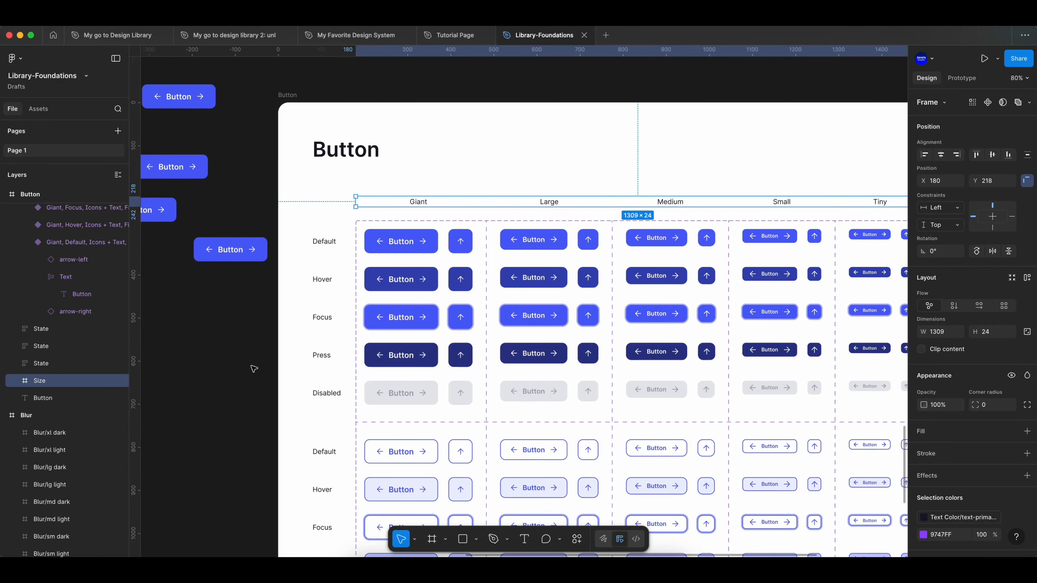
scroll(353, 282, up, 2)
click(352, 285)
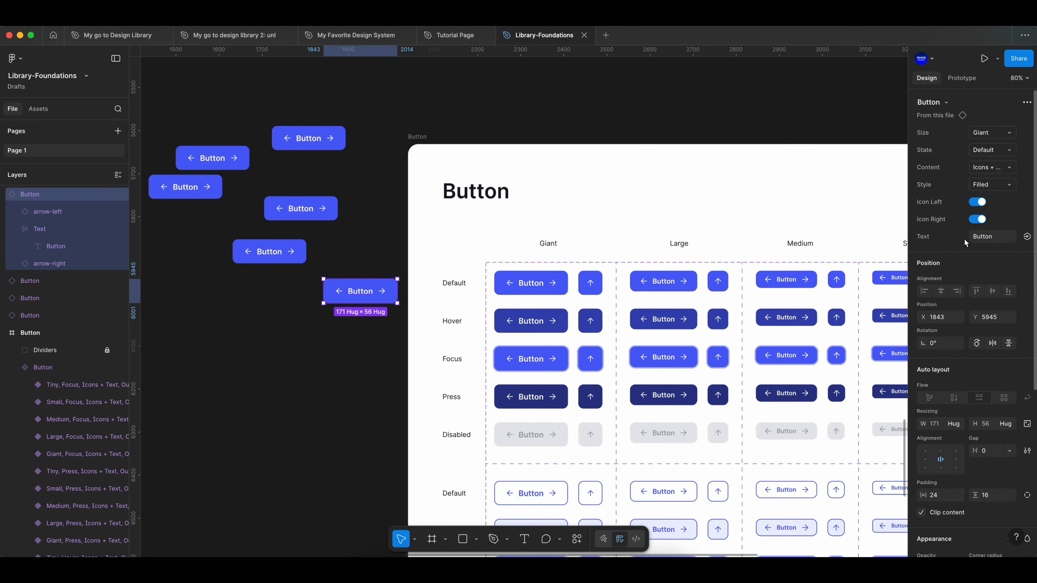
scroll(409, 313, up, 5)
click(981, 203)
click(981, 204)
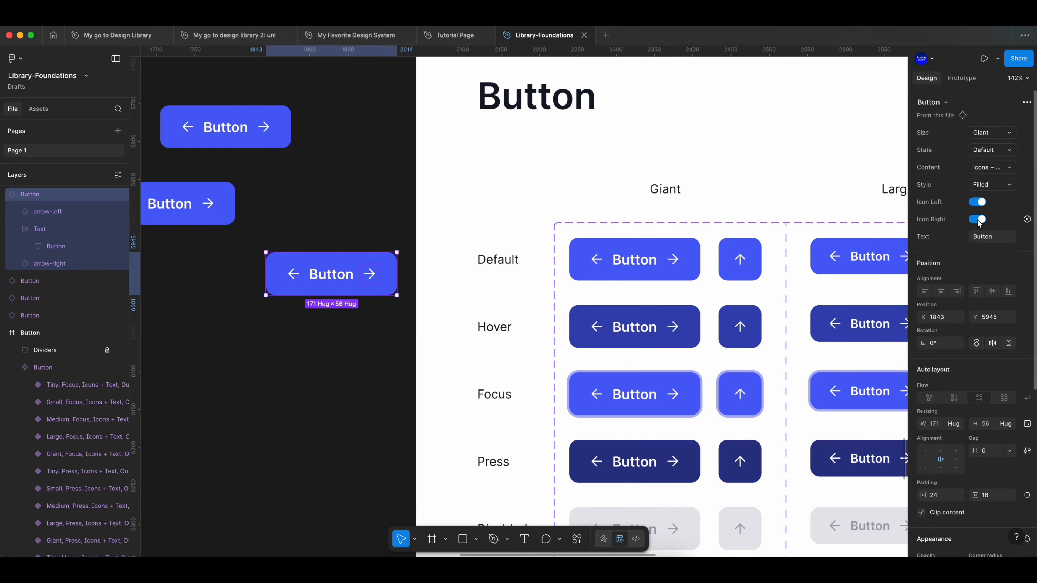
- Examine the selected button instance's Content options, keeping Icons + Text, and review its layout, corner radius and fill properties
click(1008, 171)
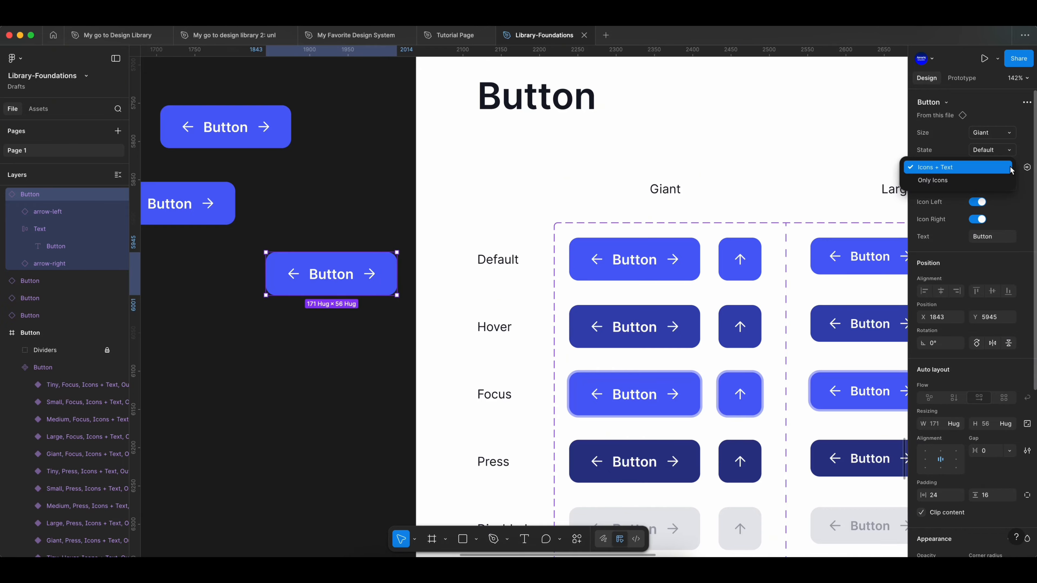
click(1008, 168)
scroll(1024, 422, down, 3)
scroll(1024, 421, down, 3)
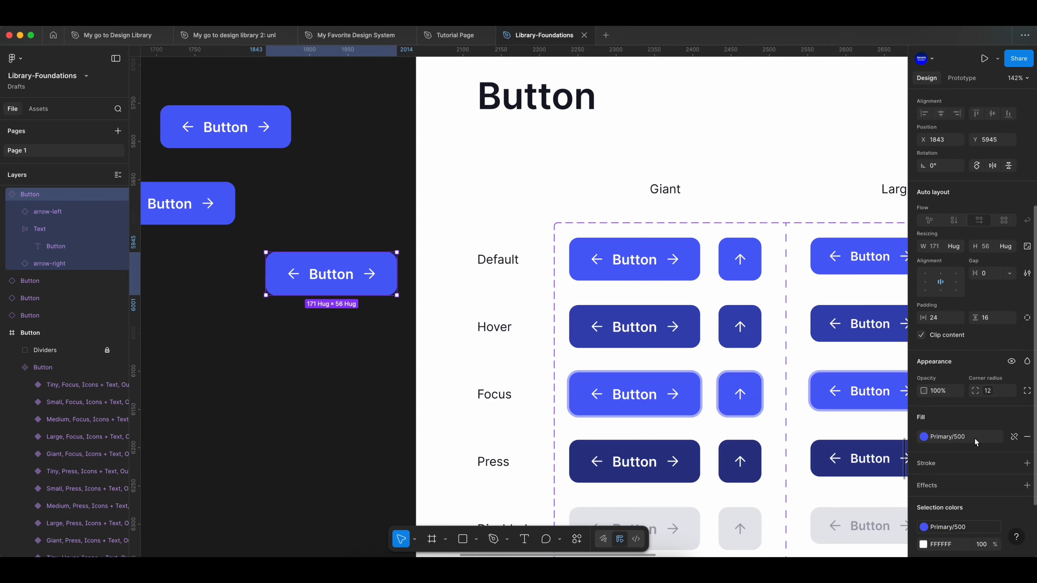
- Edit the Primary/500 color style and change its color to the pale blue E7EAFF
click(353, 392)
scroll(267, 278, down, 5)
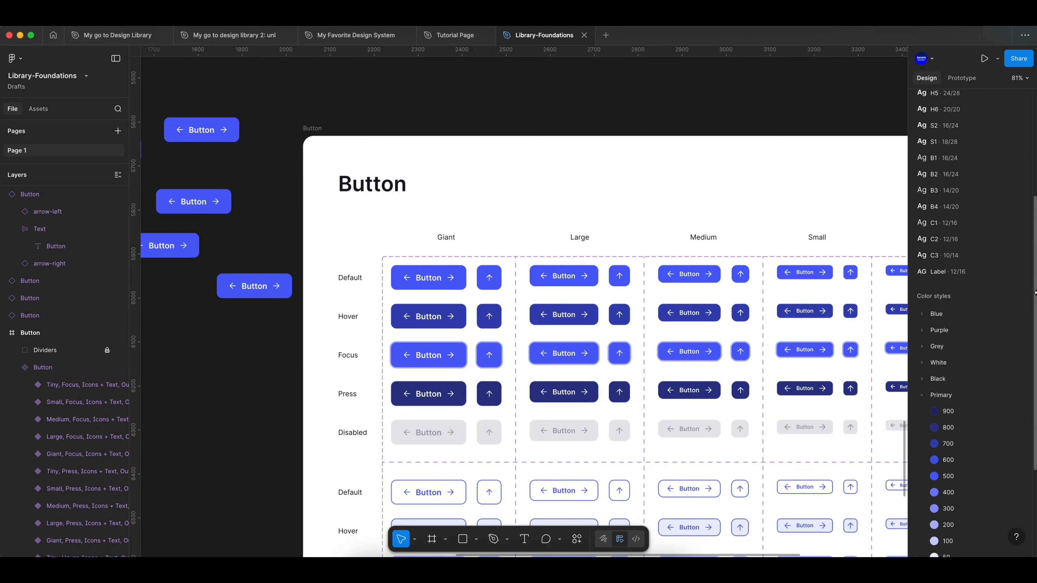
scroll(980, 373, down, 3)
click(1027, 405)
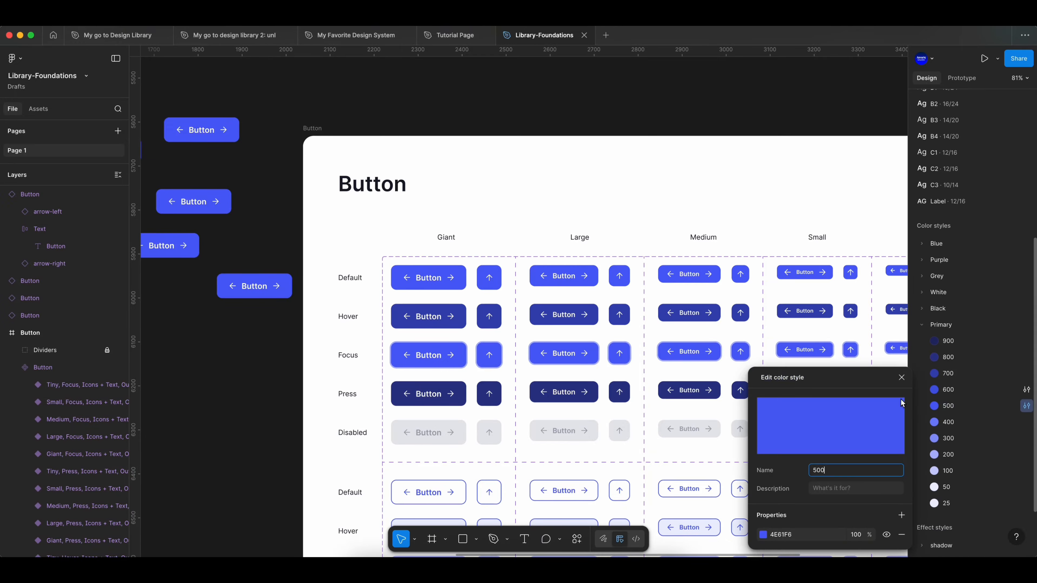
scroll(673, 505, left, 5)
click(762, 534)
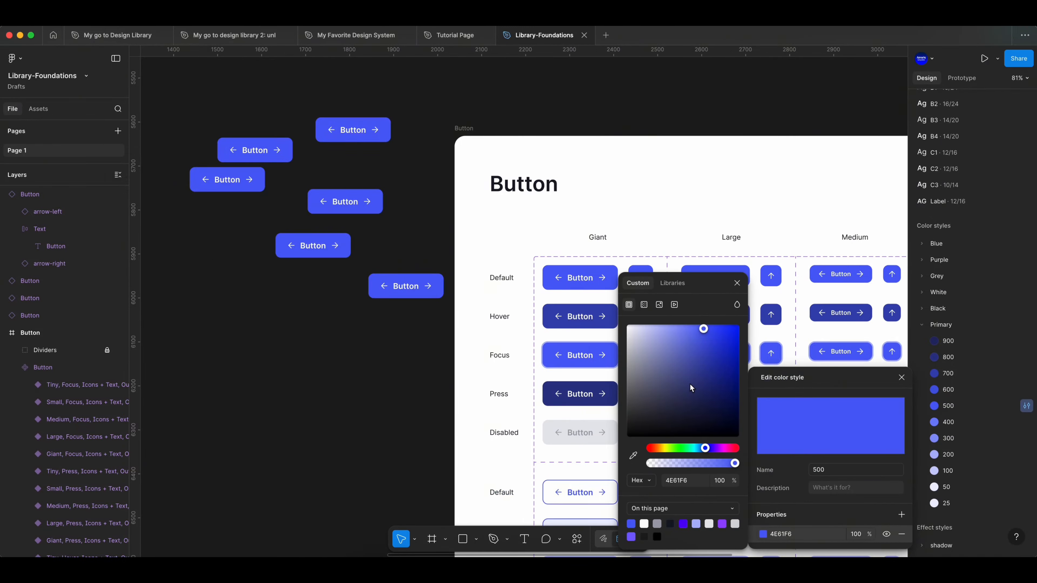
scroll(324, 128, up, 5)
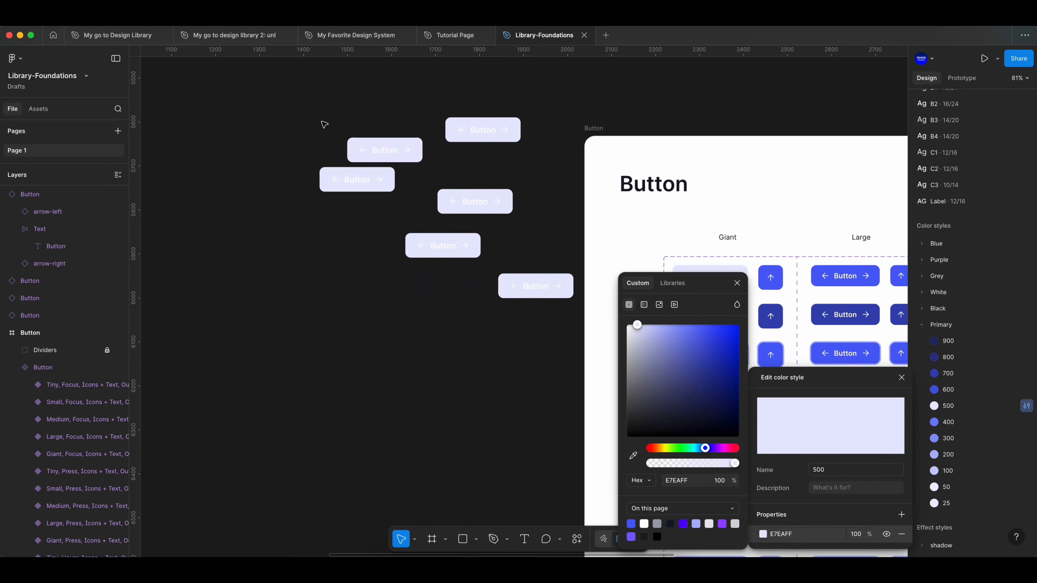